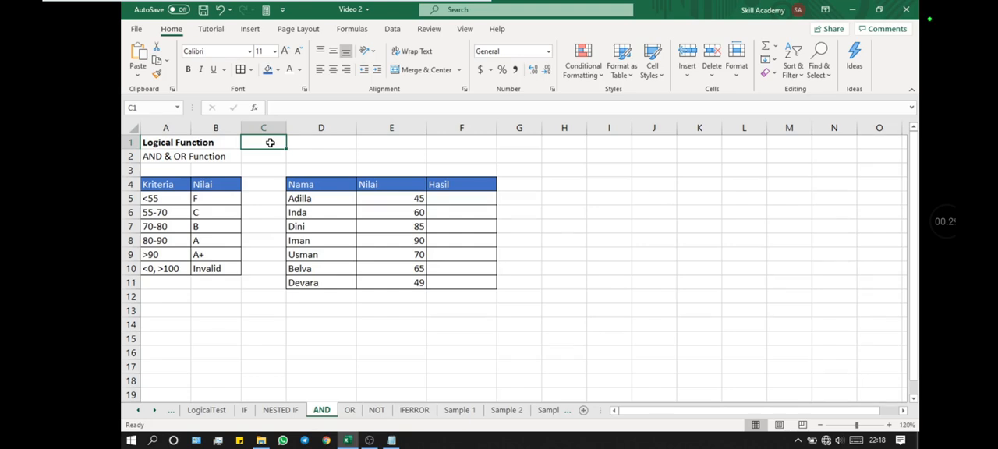
- Narrow columns D and E of the score table, and select the first Hasil cell, F5
{"action": "mouse_move", "coordinate": [357, 127]}
{"action": "left_mouse_down"}
{"action": "mouse_move", "coordinate": [327, 128]}
{"action": "mouse_move", "coordinate": [339, 127]}
{"action": "left_mouse_up"}
{"action": "left_click_drag", "start_coordinate": [409, 127], "coordinate": [381, 128]}
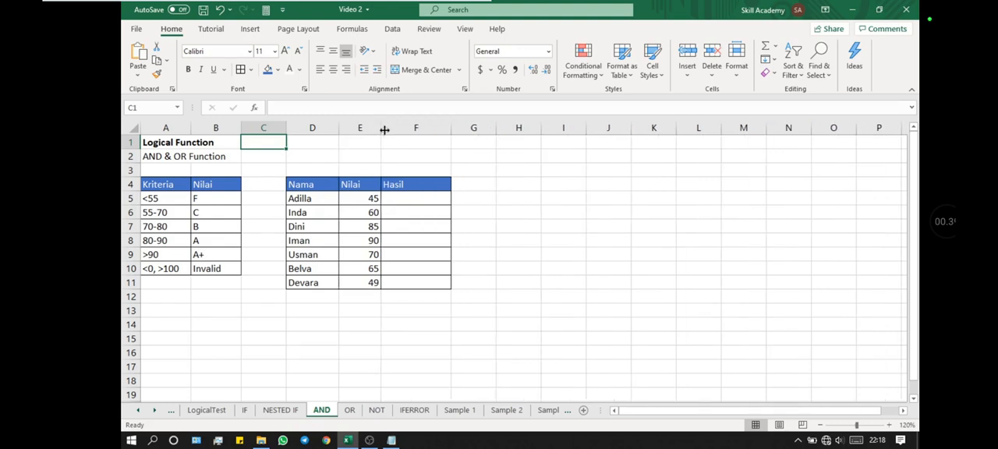
{"action": "left_click_drag", "start_coordinate": [170, 271], "coordinate": [209, 269]}
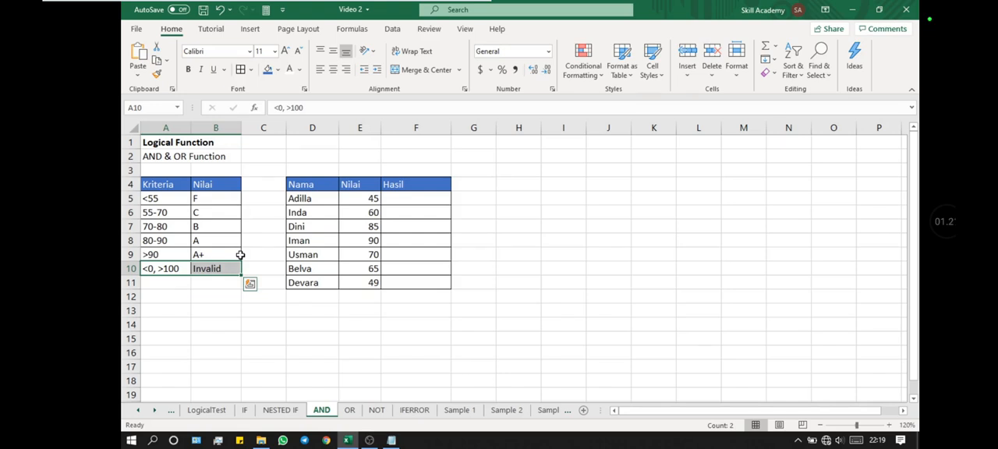
{"action": "left_click", "coordinate": [429, 196]}
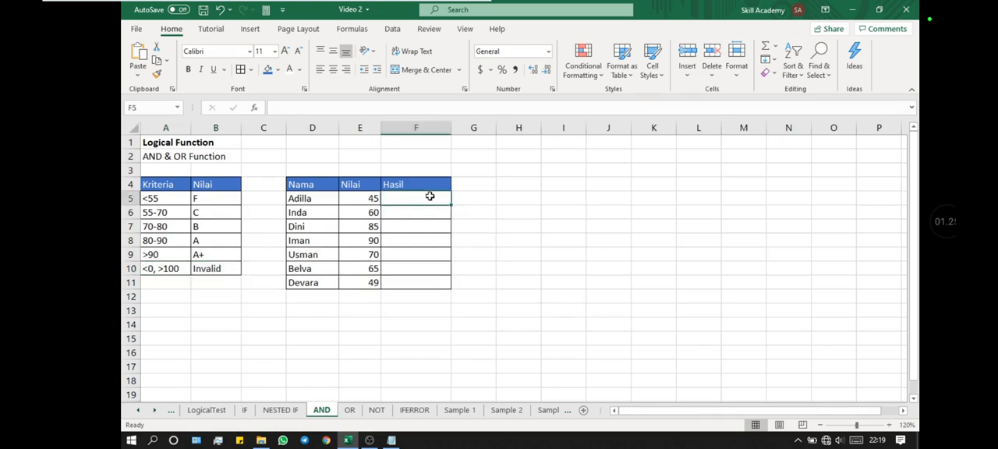
{"action": "type", "text": "=AND"}
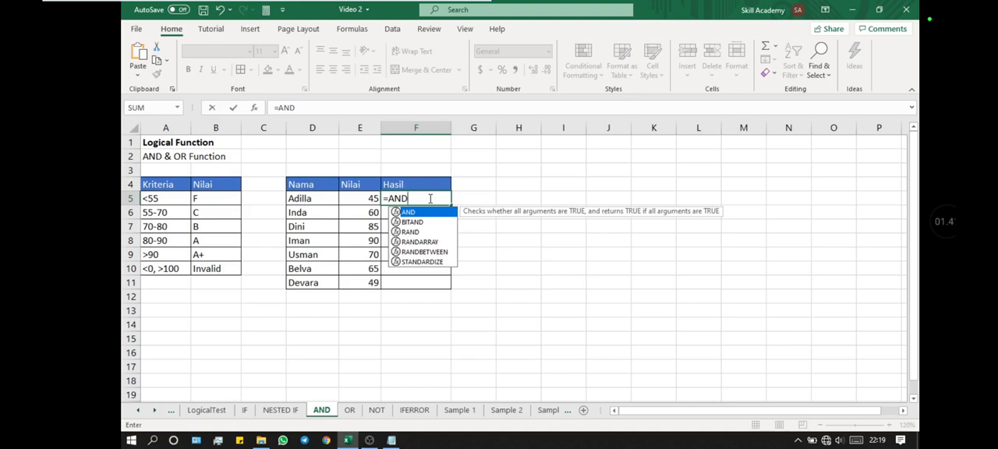
{"action": "type", "text": "("}
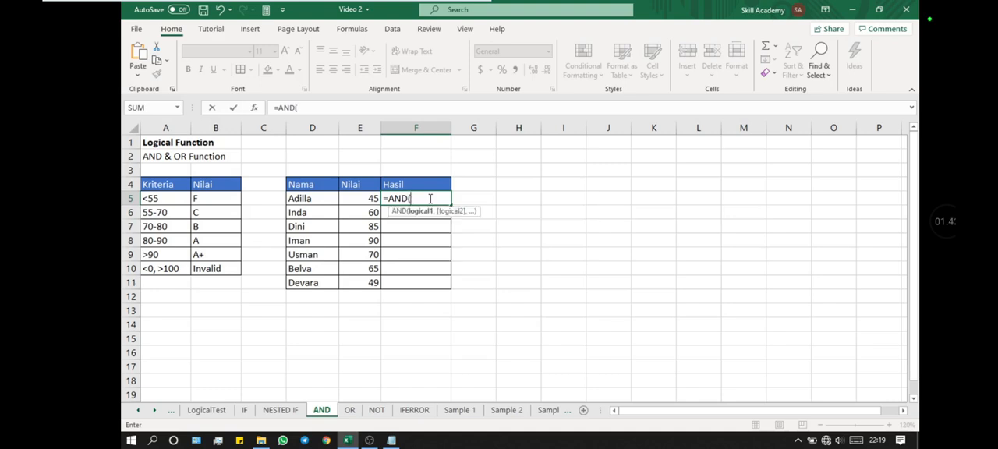
{"action": "key", "text": "Left"}
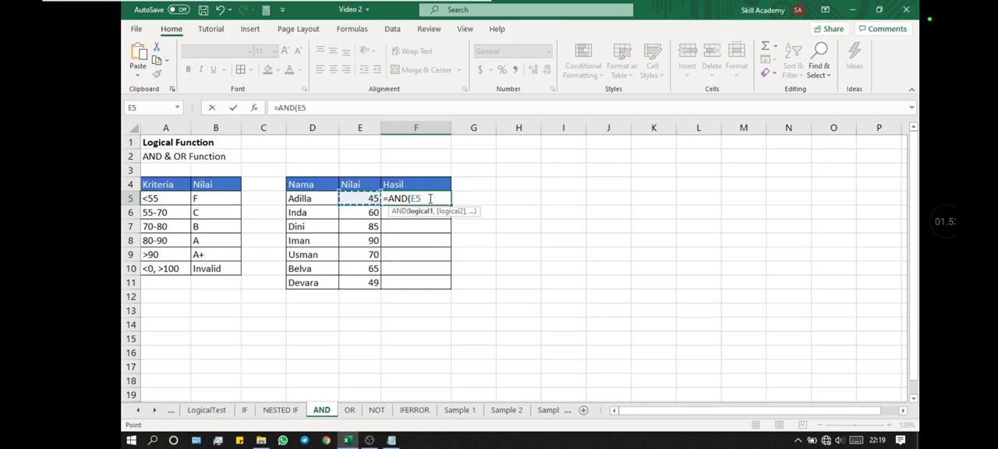
{"action": "type", "text": "="}
{"action": "key", "text": "BackSpace"}
{"action": "key", "text": "BackSpace"}
{"action": "key", "text": "BackSpace"}
{"action": "key", "text": "BackSpace"}
{"action": "key", "text": "BackSpace"}
{"action": "key", "text": "BackSpace"}
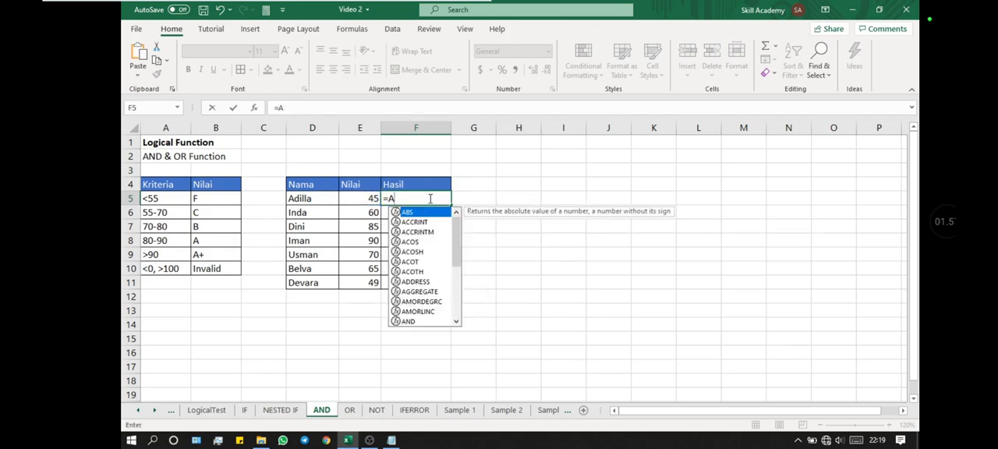
- Begin an IF formula in F5 whose logical test is an AND with E5>55 as its first condition
{"action": "type", "text": "IF("}
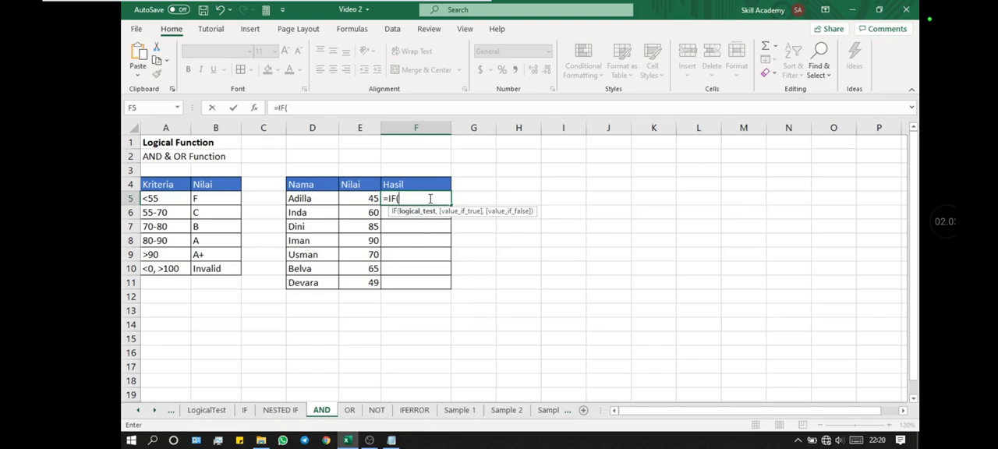
{"action": "key", "text": "Left"}
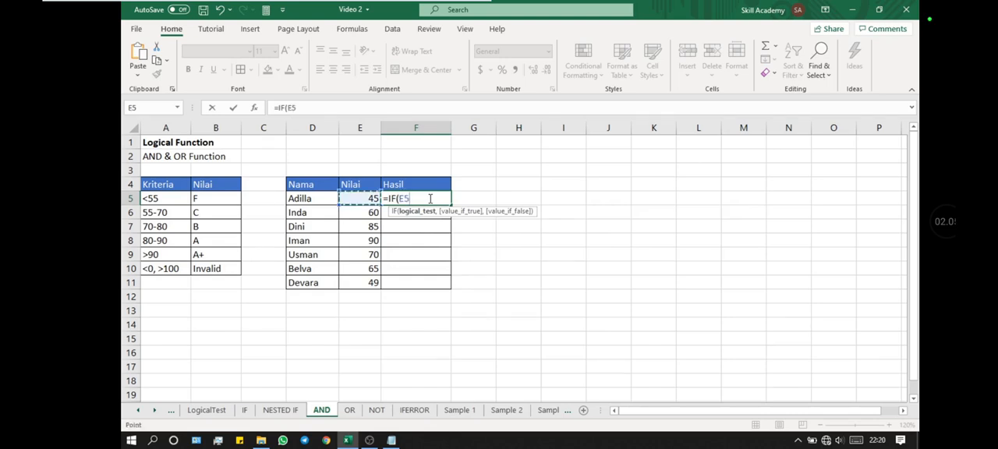
{"action": "key", "text": "BackSpace"}
{"action": "key", "text": "BackSpace"}
{"action": "type", "text": "AND"}
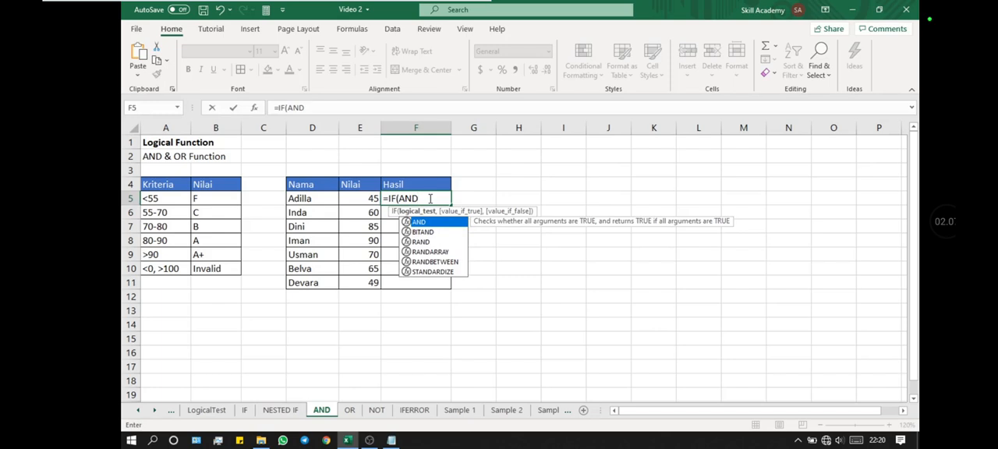
{"action": "type", "text": "("}
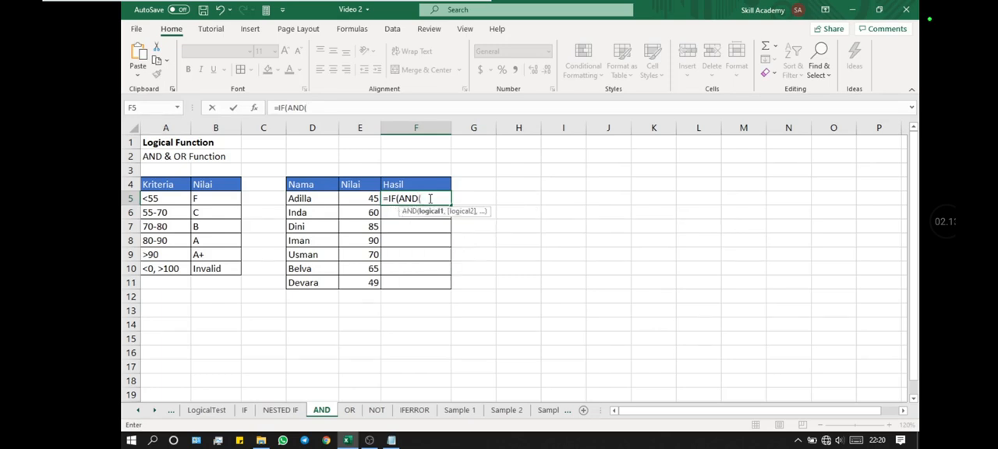
{"action": "key", "text": "Left"}
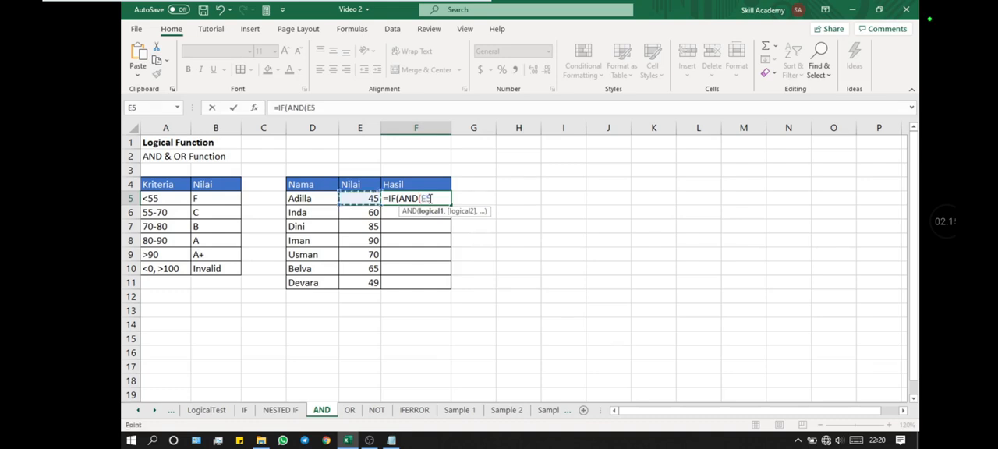
{"action": "type", "text": "<"}
{"action": "key", "text": "BackSpace"}
{"action": "type", "text": ">55"}
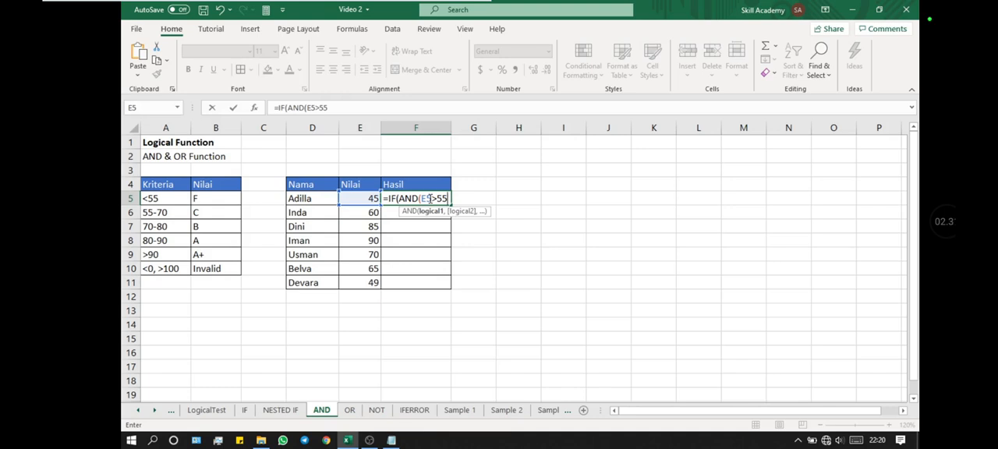
{"action": "type", "text": ","}
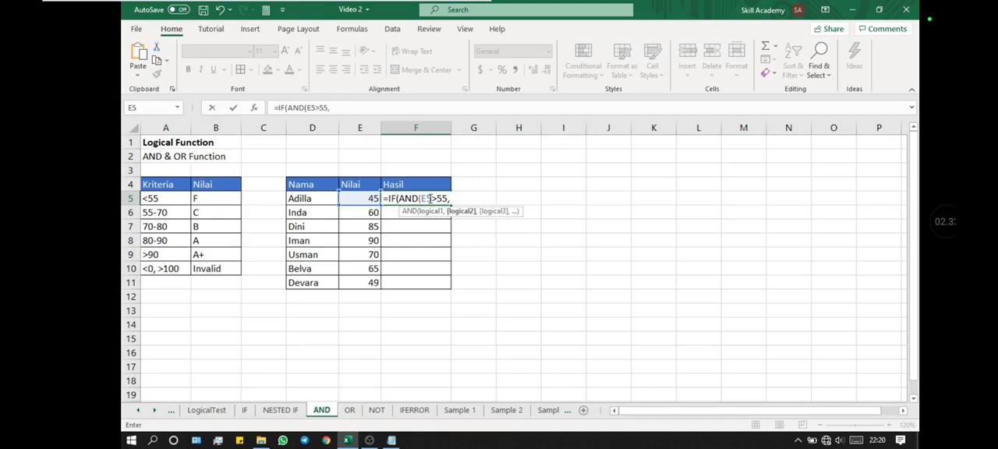
- Complete the AND test with E5<70 and enter C as the value if true
{"action": "key", "text": "Left"}
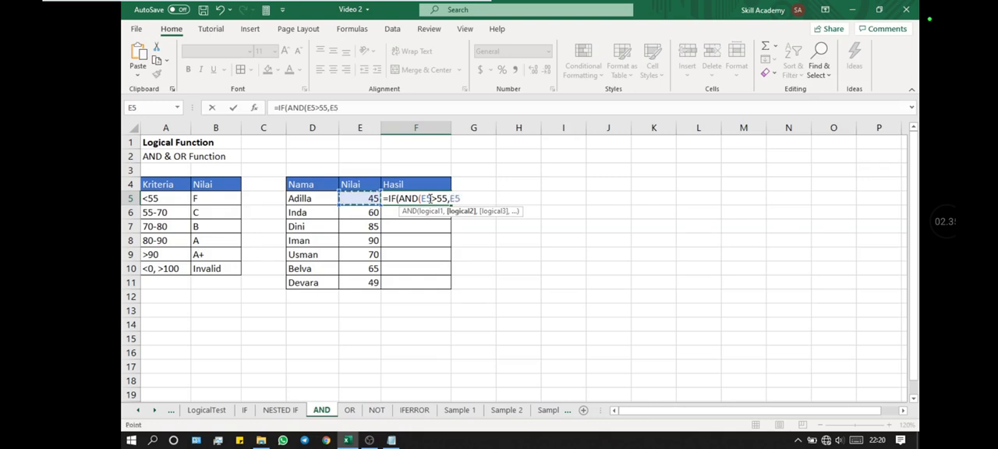
{"action": "type", "text": "<70,"}
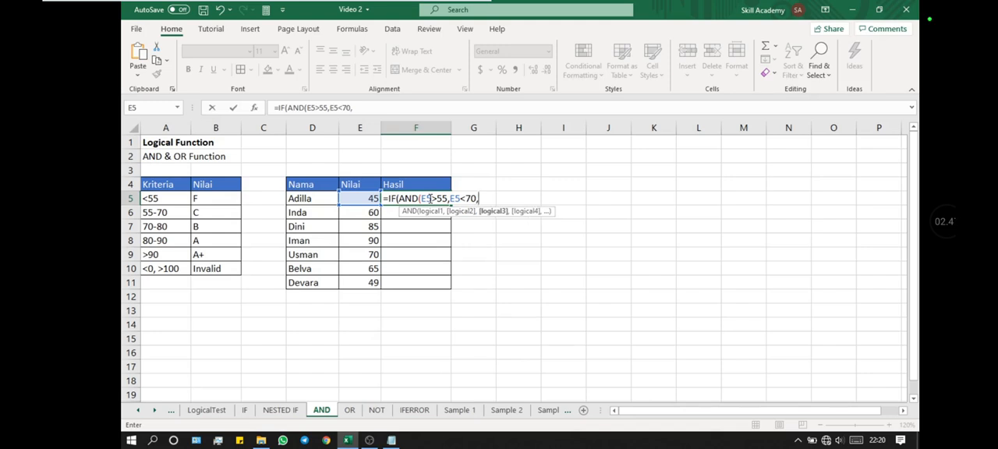
{"action": "key", "text": "BackSpace"}
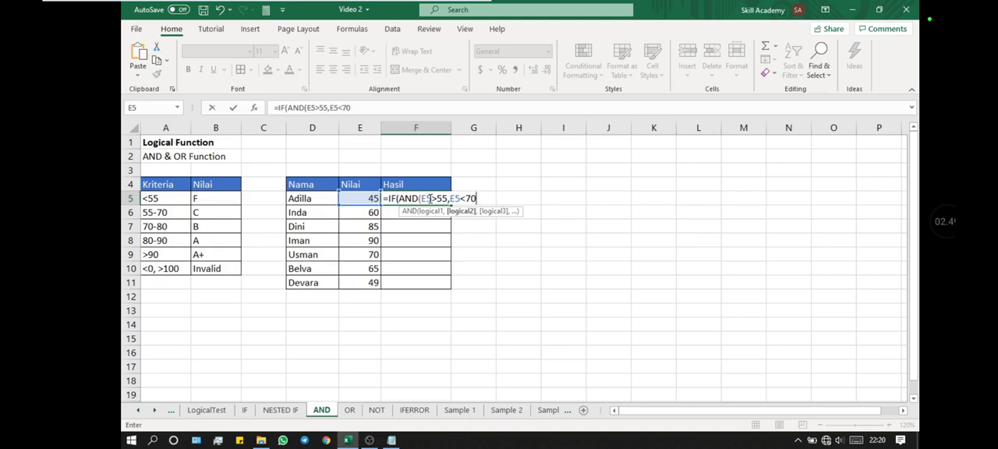
{"action": "type", "text": ")"}
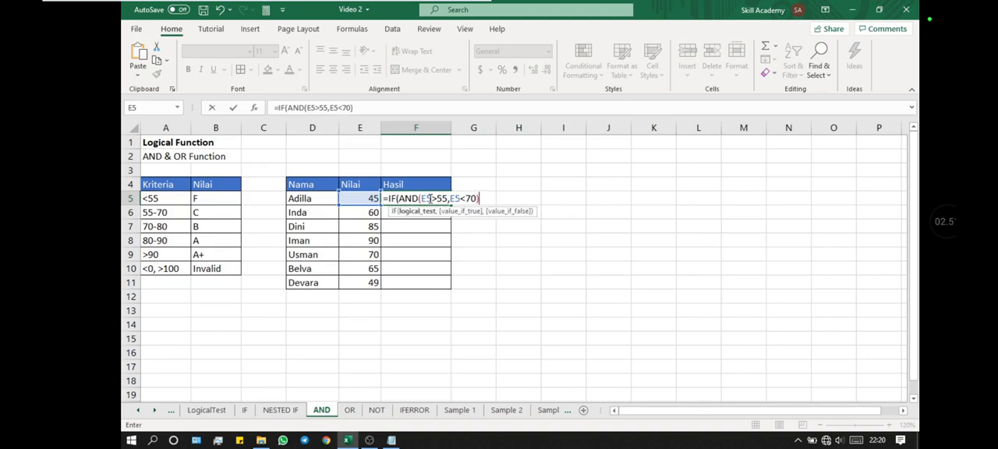
{"action": "type", "text": ",C"}
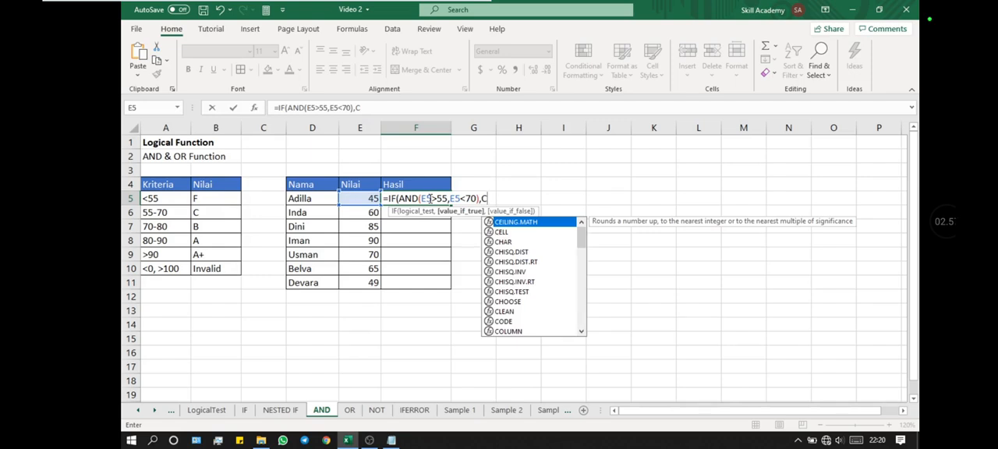
{"action": "type", "text": ","}
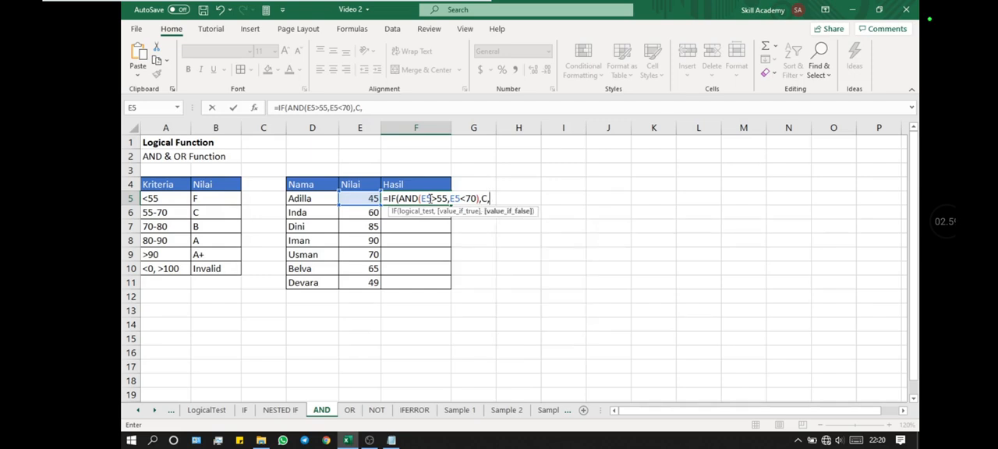
- Nest a second IF as the value if false, testing E5<55 and returning F
{"action": "key", "text": "Left"}
{"action": "key", "text": "BackSpace"}
{"action": "key", "text": "BackSpace"}
{"action": "type", "text": "IF("}
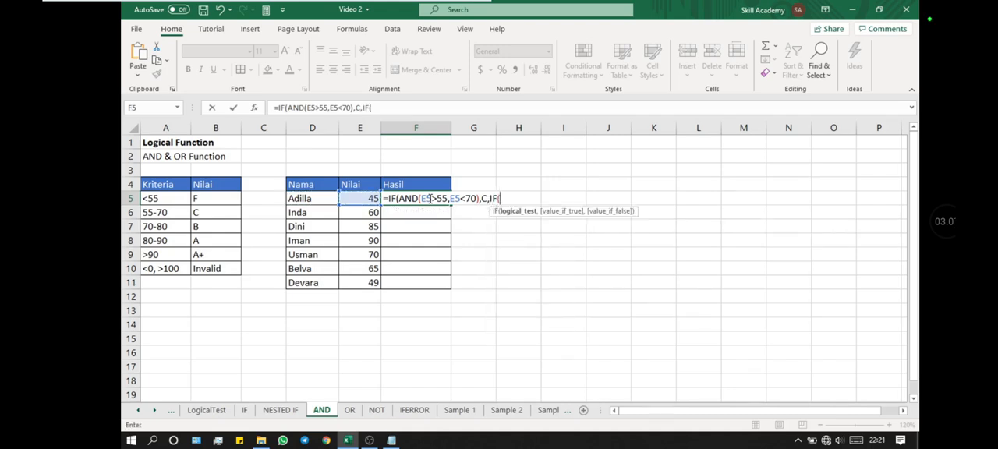
{"action": "type", "text": "E5<55"}
{"action": "type", "text": ","}
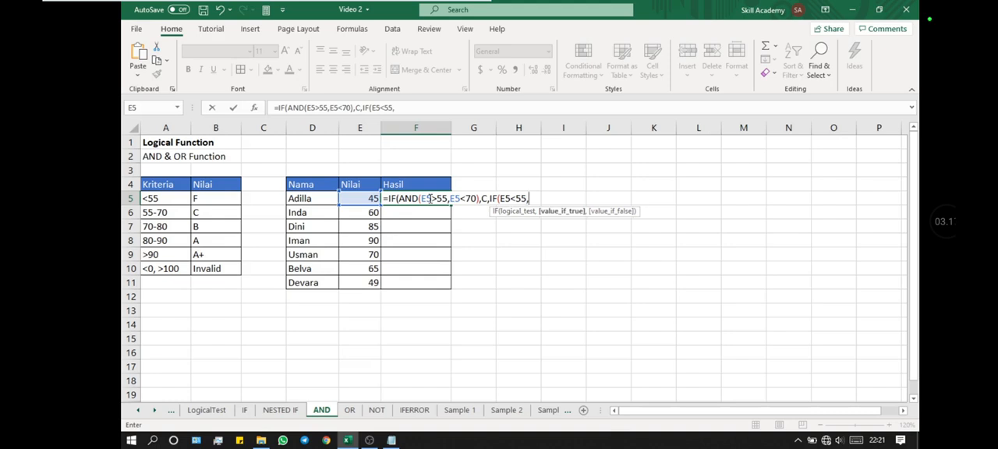
{"action": "type", "text": "F"}
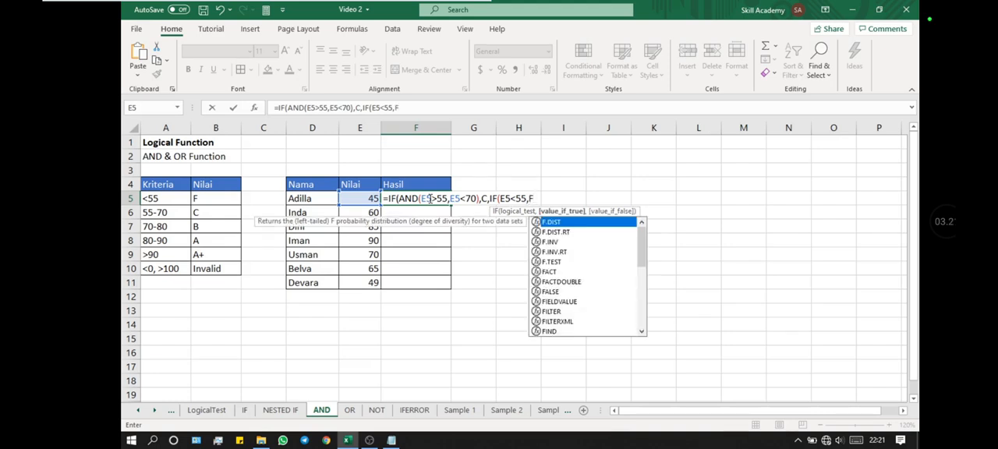
{"action": "type", "text": ","}
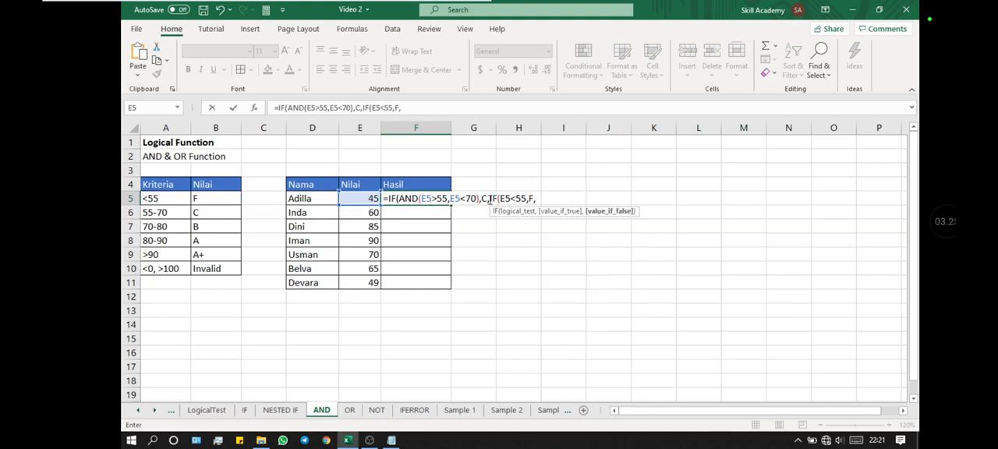
- Remove the leading AND test with its C result and the redundant IF, leaving =IF(E5<55,F, in F5
{"action": "left_click_drag", "start_coordinate": [489, 199], "coordinate": [402, 205]}
{"action": "key", "text": "Delete"}
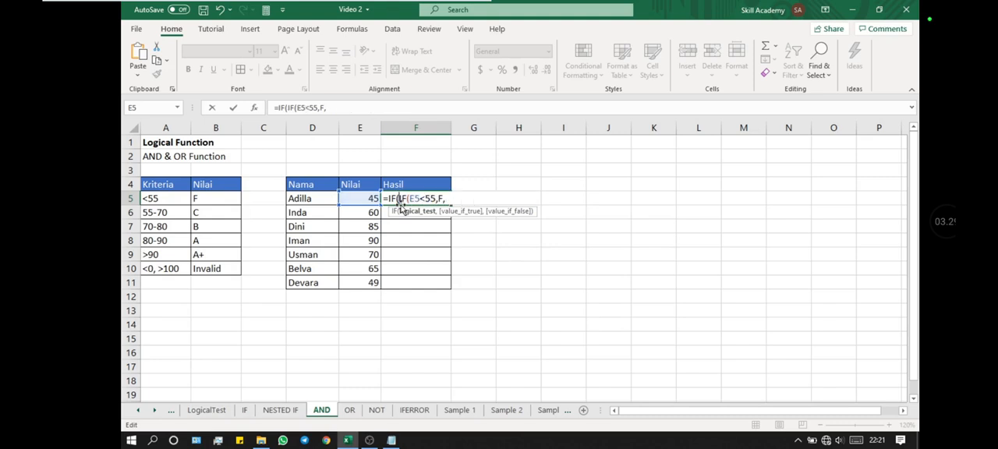
{"action": "key", "text": "Right"}
{"action": "key", "text": "Right"}
{"action": "key", "text": "shift+Left"}
{"action": "key", "text": "shift+Left"}
{"action": "key", "text": "shift+Left"}
{"action": "key", "text": "Delete"}
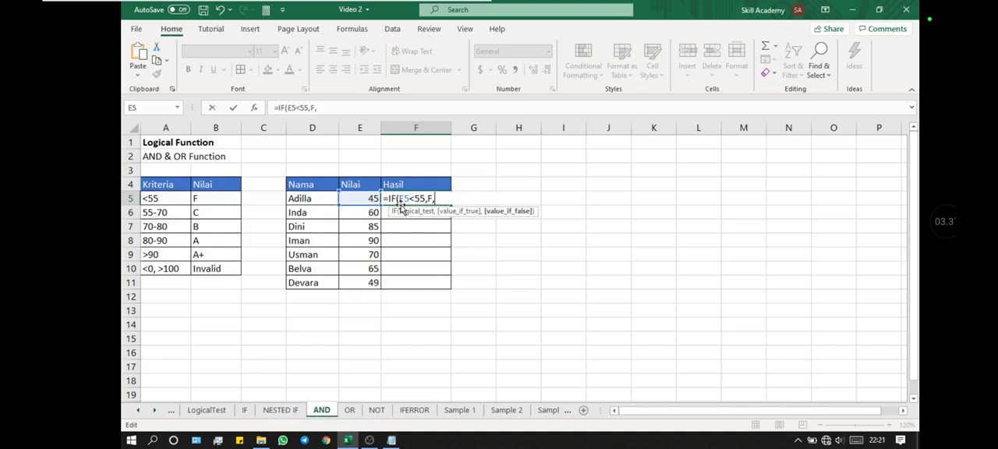
- Add AND(E5>55,E5<70) to the F5 formula after the F result
{"action": "type", "text": "AND("}
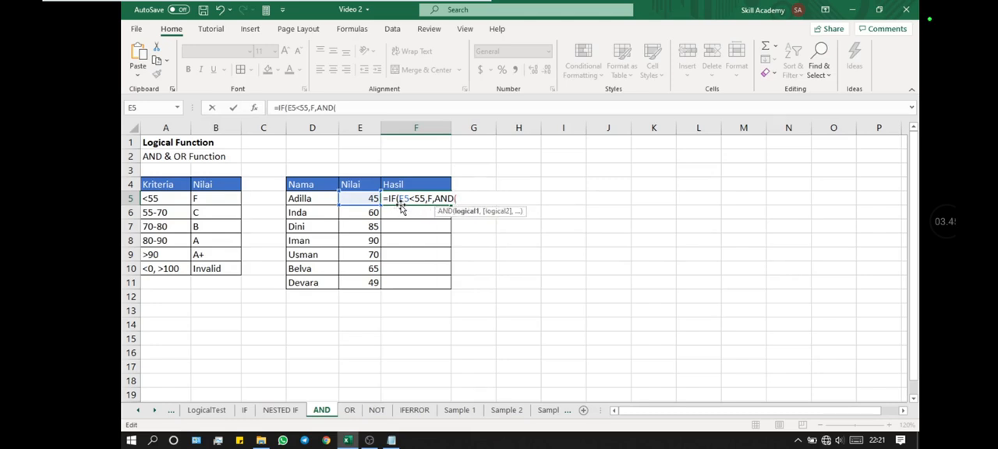
{"action": "left_click", "coordinate": [373, 205]}
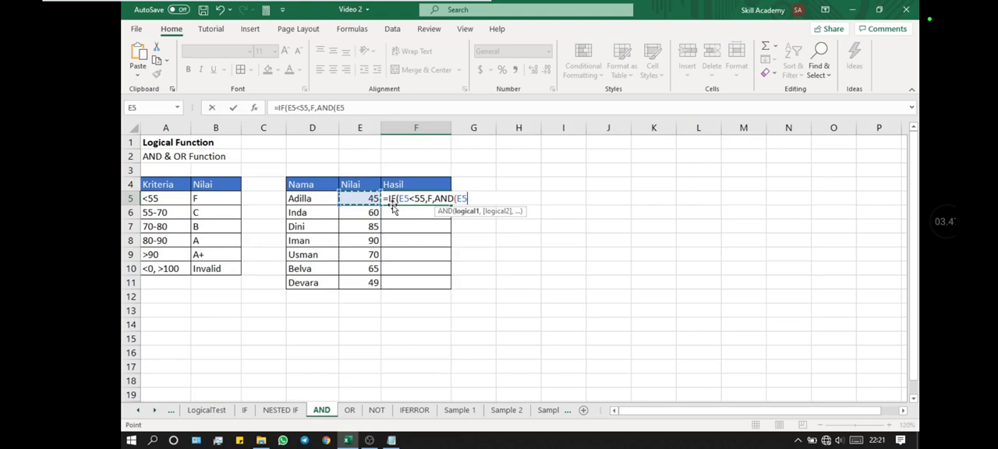
{"action": "type", "text": ">55"}
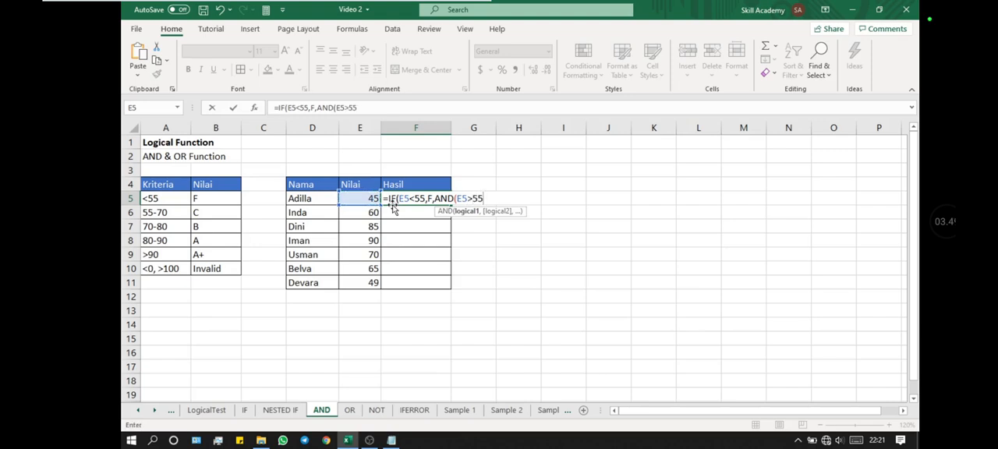
{"action": "type", "text": ","}
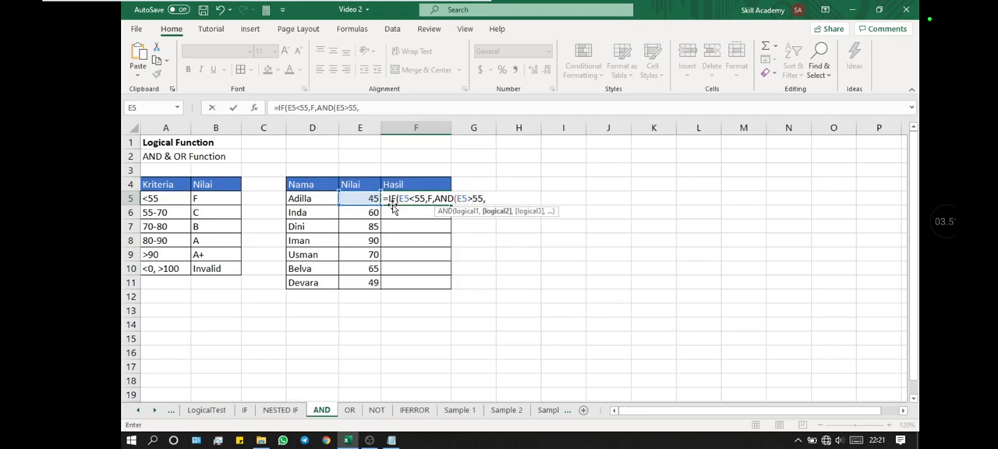
{"action": "type", "text": "E5<70)"}
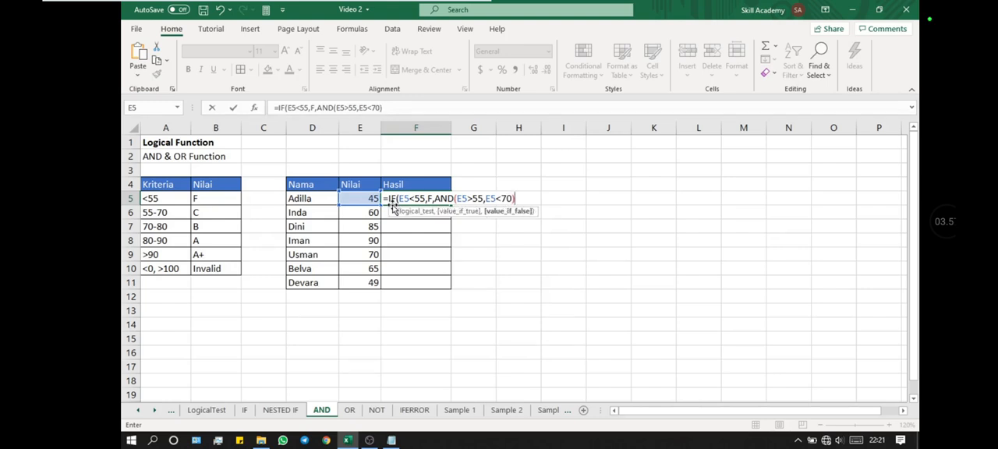
{"action": "type", "text": ","}
- Make the AND expression the test of a nested IF that returns C when true
{"action": "left_click", "coordinate": [436, 200]}
{"action": "type", "text": "IF("}
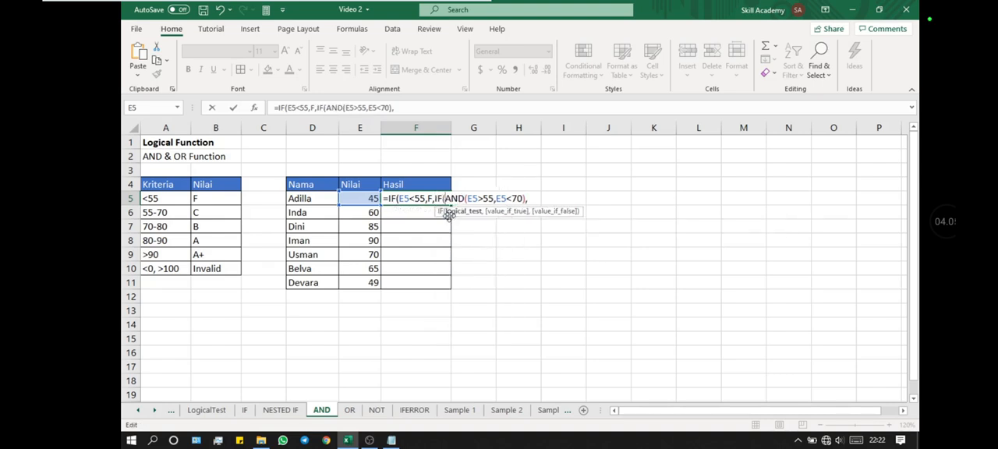
{"action": "left_click", "coordinate": [531, 198]}
{"action": "type", "text": "C"}
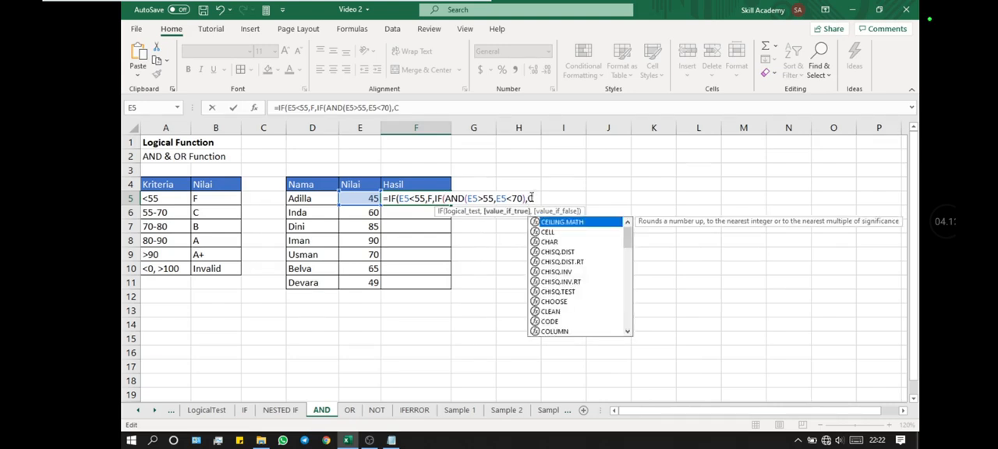
{"action": "type", "text": ",IF"}
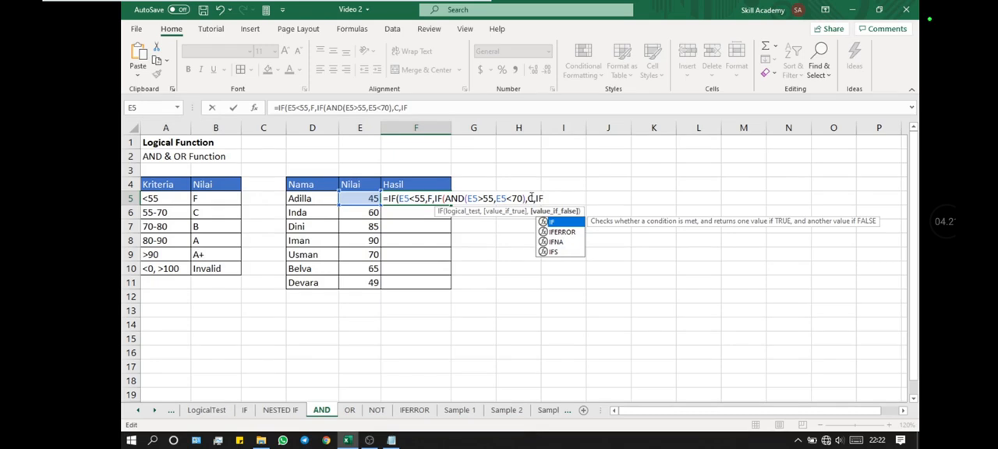
- Nest another IF after the C result and copy the AND(E5>55,E5<70 expression into it as its logical test
{"action": "type", "text": "("}
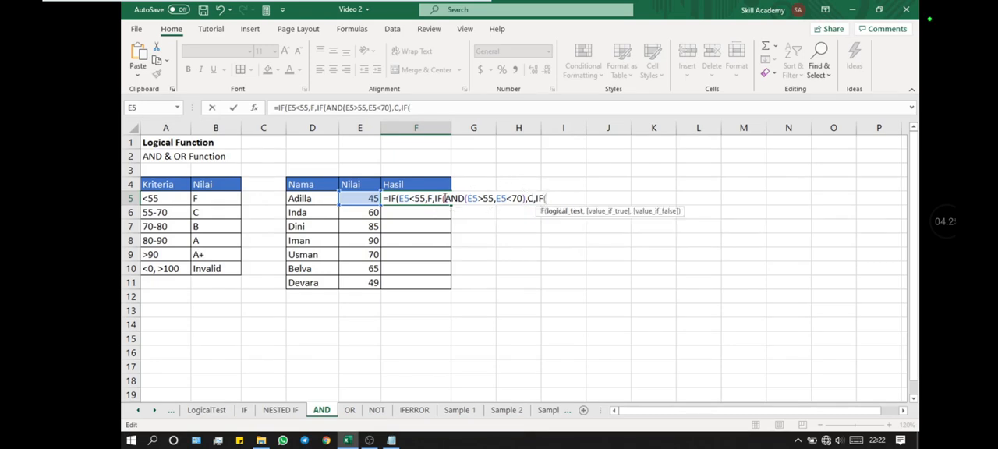
{"action": "left_click_drag", "start_coordinate": [444, 198], "coordinate": [525, 199]}
{"action": "key", "text": "ctrl+c"}
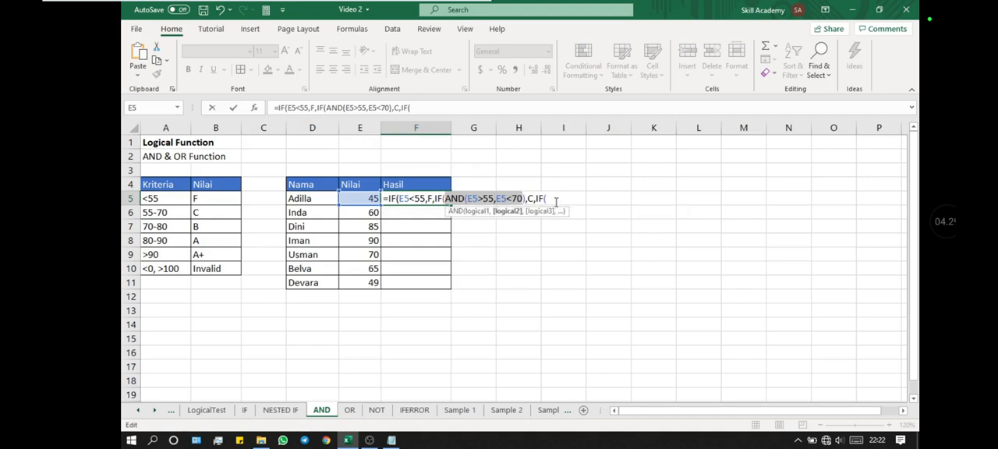
{"action": "left_click", "coordinate": [550, 200]}
{"action": "key", "text": "ctrl+v"}
- Set the lower bound in the copied AND test to 70, giving E5>70
{"action": "key", "text": "Left"}
{"action": "key", "text": "Left"}
{"action": "key", "text": "Left"}
{"action": "key", "text": "Left"}
{"action": "key", "text": "Left"}
{"action": "key", "text": "Left"}
{"action": "key", "text": "BackSpace"}
{"action": "key", "text": "BackSpace"}
{"action": "type", "text": "70"}
- Set the copied test's upper bound to 80, close the AND, and return B when true
{"action": "key", "text": "Right"}
{"action": "key", "text": "Right"}
{"action": "key", "text": "Right"}
{"action": "key", "text": "Right"}
{"action": "key", "text": "Right"}
{"action": "key", "text": "Right"}
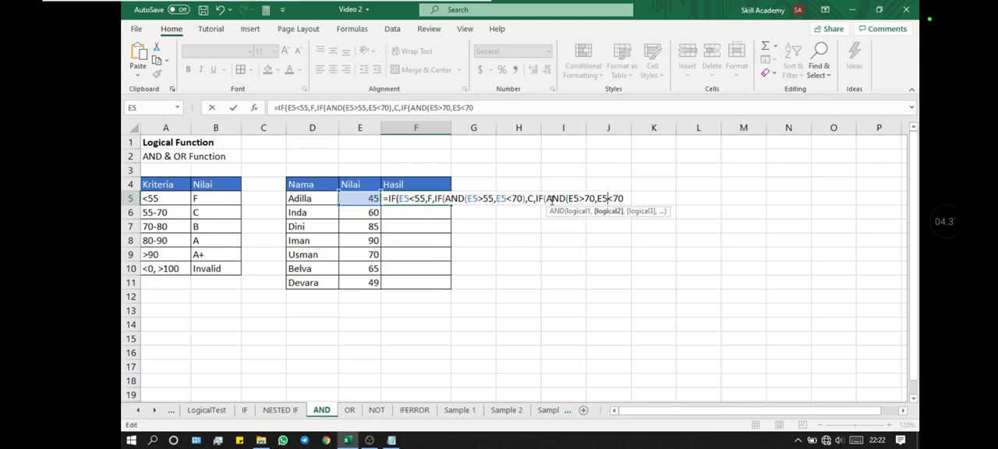
{"action": "key", "text": "BackSpace"}
{"action": "key", "text": "BackSpace"}
{"action": "type", "text": "80),B"}
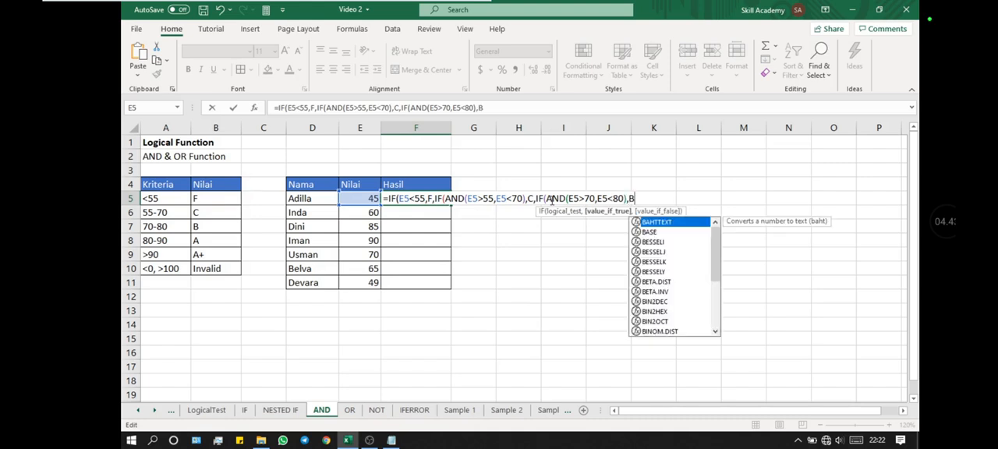
{"action": "type", "text": ","}
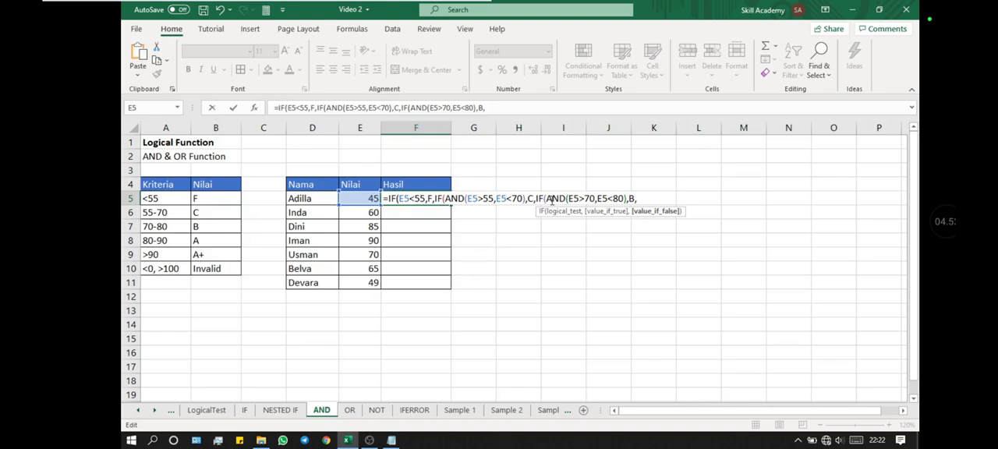
- Add a copy of IF(AND(E5>70,E5<80) as the value if false after the B result
{"action": "left_click_drag", "start_coordinate": [535, 201], "coordinate": [627, 202]}
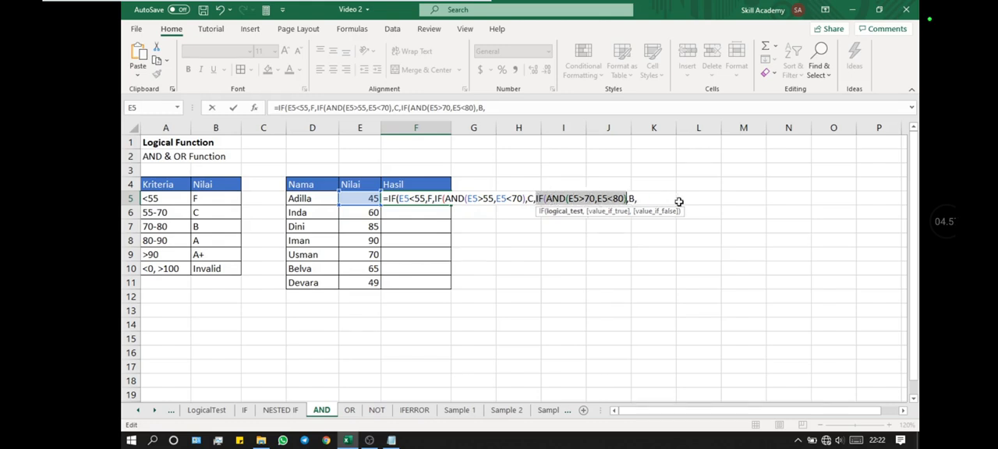
{"action": "key", "text": "ctrl+c"}
{"action": "left_click", "coordinate": [656, 201]}
{"action": "key", "text": "ctrl+v"}
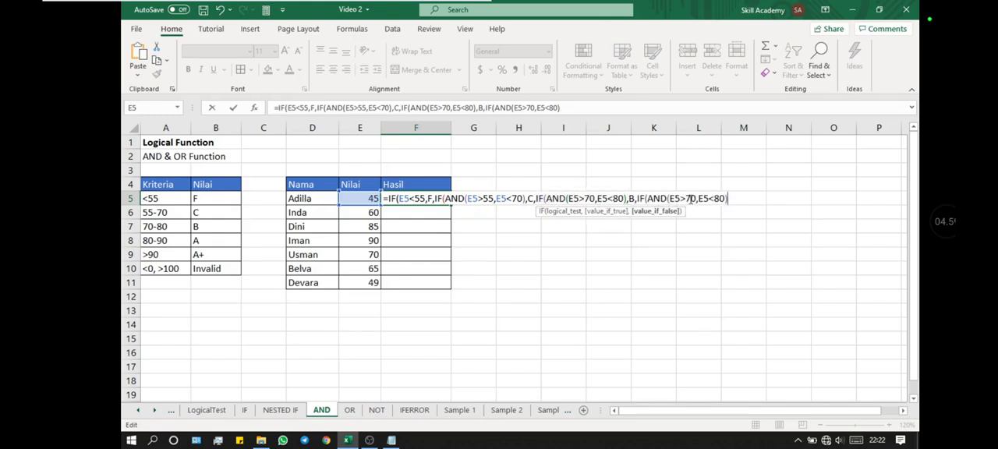
- Replace the AND test in the last IF with E5>90, returning A+ when true and A otherwise
{"action": "left_click", "coordinate": [692, 199]}
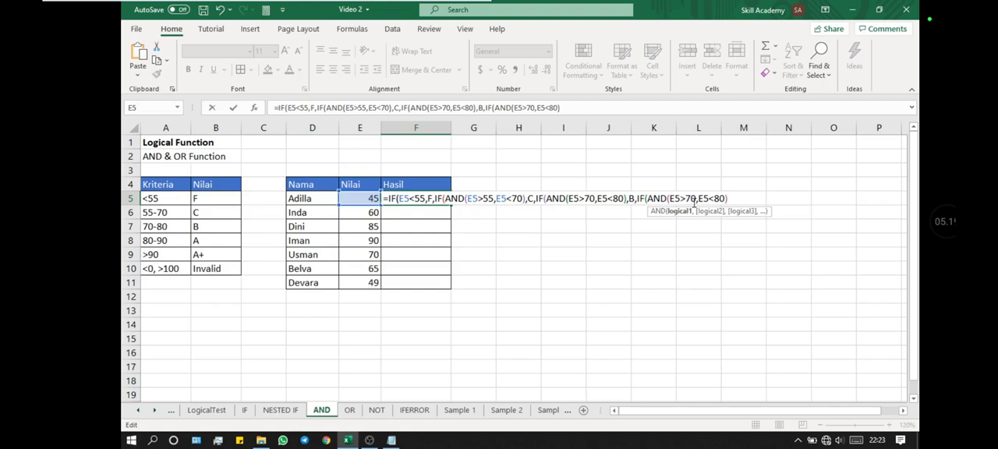
{"action": "key", "text": "Right"}
{"action": "key", "text": "Right"}
{"action": "key", "text": "Right"}
{"action": "key", "text": "Right"}
{"action": "key", "text": "Right"}
{"action": "key", "text": "Right"}
{"action": "key", "text": "Right"}
{"action": "key", "text": "Right"}
{"action": "key", "text": "BackSpace"}
{"action": "key", "text": "shift+Left"}
{"action": "key", "text": "shift+Left"}
{"action": "key", "text": "shift+Left"}
{"action": "key", "text": "shift+Left"}
{"action": "key", "text": "shift+Left"}
{"action": "key", "text": "shift+Left"}
{"action": "key", "text": "shift+Left"}
{"action": "key", "text": "shift+Left"}
{"action": "key", "text": "shift+Left"}
{"action": "key", "text": "shift+Left"}
{"action": "key", "text": "shift+Left"}
{"action": "key", "text": "shift+Left"}
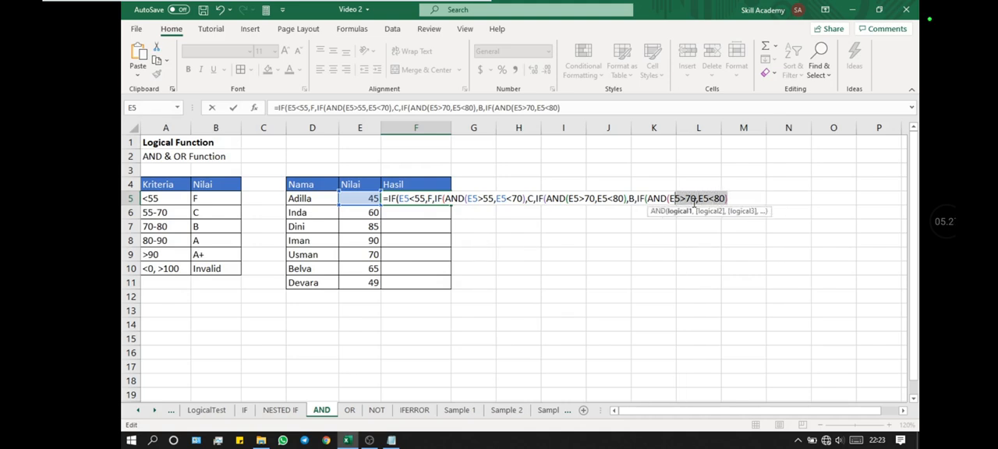
{"action": "key", "text": "shift+Left"}
{"action": "key", "text": "shift+Left"}
{"action": "key", "text": "shift+Left"}
{"action": "type", "text": "E5"}
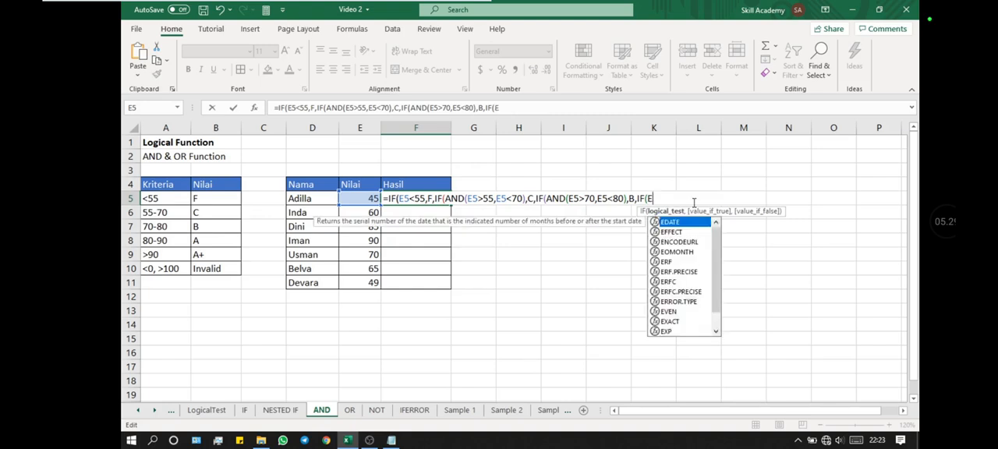
{"action": "type", "text": ">90,A+,A"}
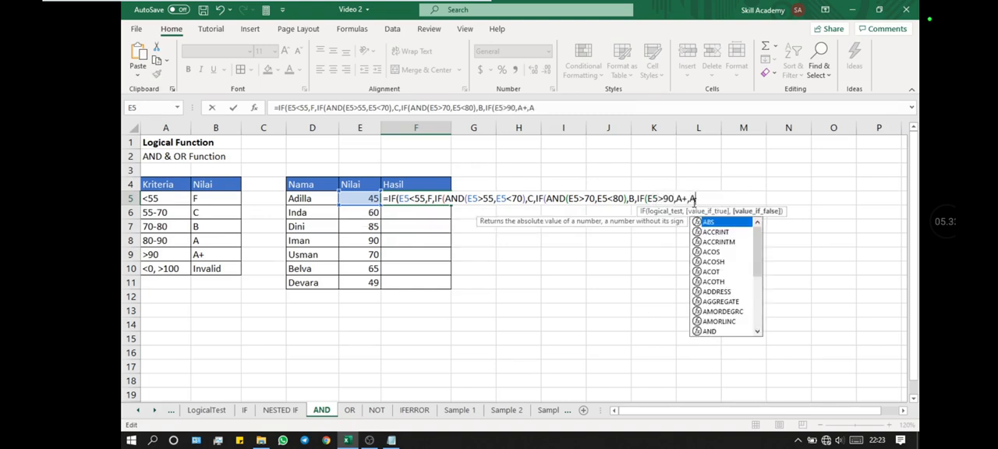
{"action": "type", "text": ")"}
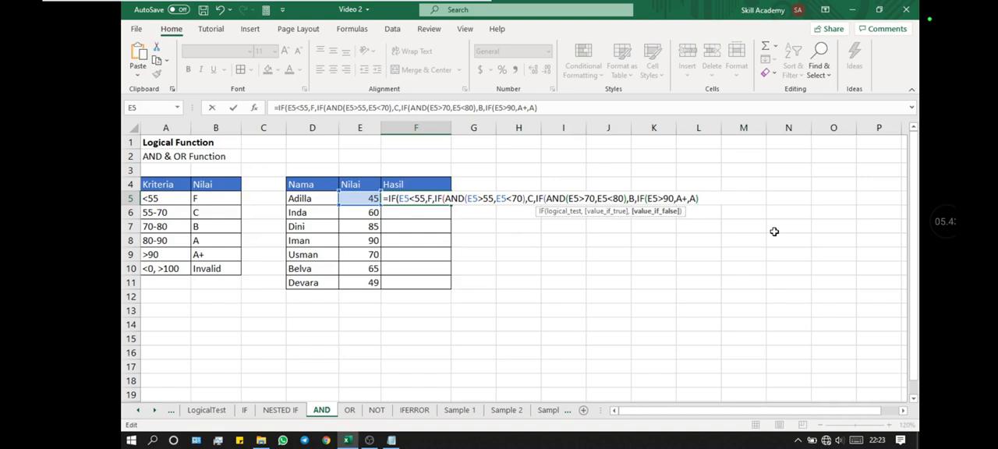
- Close all four nested IF functions with closing parentheses at the end of the F5 formula
{"action": "type", "text": "))"}
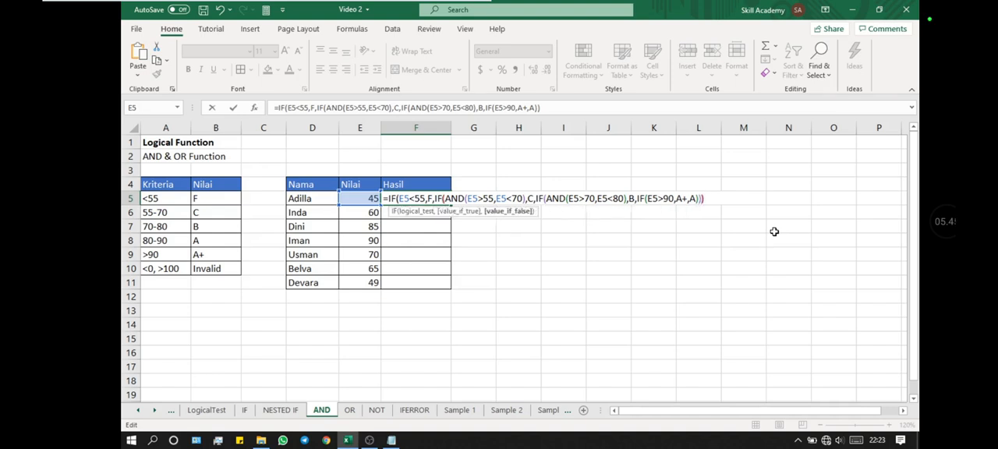
{"action": "type", "text": ")"}
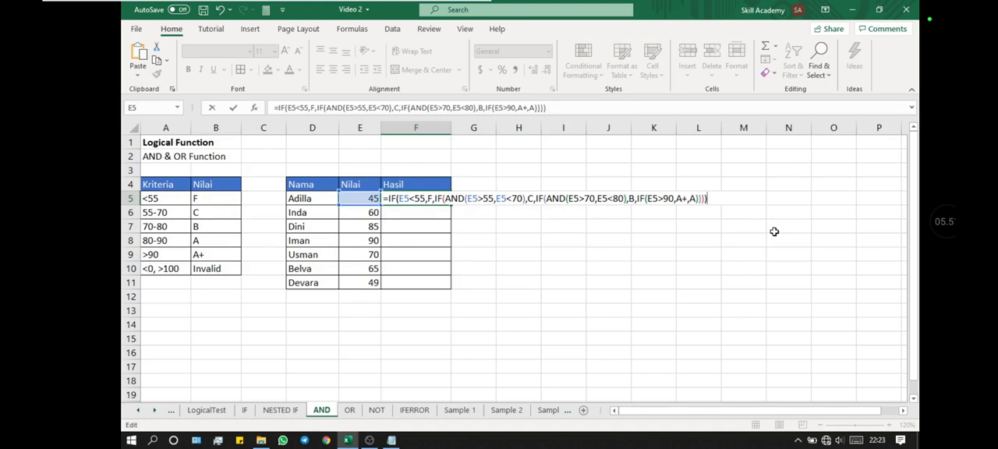
- Enclose the A and A+ results in the last IF in double quotation marks
{"action": "key", "text": "Left"}
{"action": "key", "text": "Left"}
{"action": "key", "text": "Left"}
{"action": "key", "text": "Left"}
{"action": "type", "text": "\""}
{"action": "key", "text": "Left"}
{"action": "key", "text": "Left"}
{"action": "key", "text": "Left"}
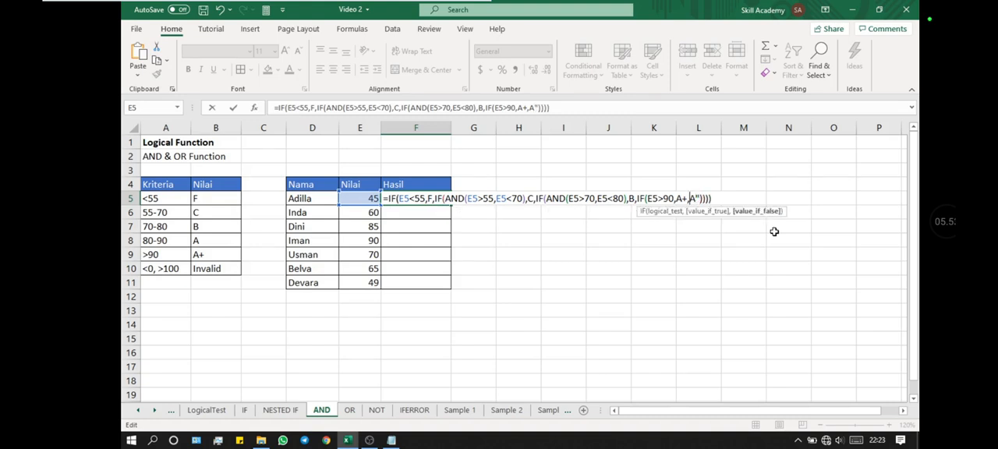
{"action": "key", "text": "Right"}
{"action": "type", "text": "\""}
{"action": "key", "text": "Left"}
{"action": "key", "text": "Left"}
{"action": "type", "text": "\""}
{"action": "key", "text": "Left"}
- Enclose the B and C results of the two AND-based IFs in double quotation marks
{"action": "key", "text": "Left"}
{"action": "key", "text": "Left"}
{"action": "type", "text": "\""}
{"action": "key", "text": "Left"}
{"action": "key", "text": "Left"}
{"action": "key", "text": "Left"}
{"action": "key", "text": "Left"}
{"action": "key", "text": "Left"}
{"action": "key", "text": "Left"}
{"action": "key", "text": "Left"}
{"action": "key", "text": "Left"}
{"action": "key", "text": "Left"}
{"action": "key", "text": "Left"}
{"action": "key", "text": "Left"}
{"action": "key", "text": "Left"}
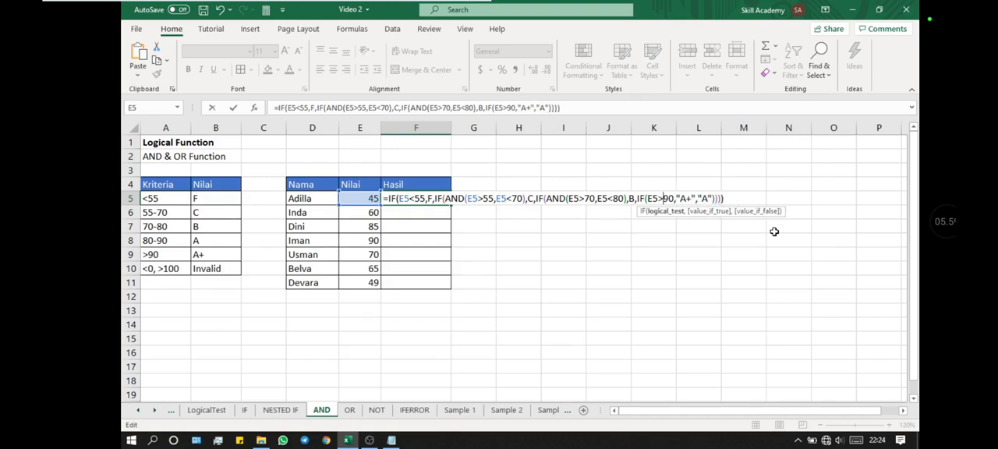
{"action": "key", "text": "Right"}
{"action": "type", "text": "\""}
{"action": "key", "text": "Left"}
{"action": "key", "text": "Left"}
{"action": "type", "text": "\""}
{"action": "key", "text": "Left"}
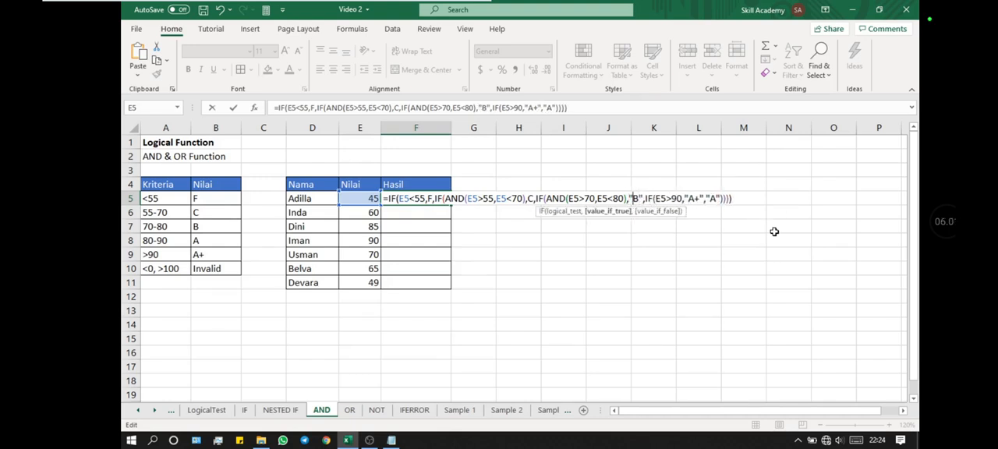
{"action": "key", "text": "Left"}
{"action": "key", "text": "Left"}
{"action": "key", "text": "Left"}
{"action": "key", "text": "Left"}
{"action": "key", "text": "Left"}
{"action": "key", "text": "Left"}
{"action": "key", "text": "Left"}
{"action": "key", "text": "Left"}
{"action": "key", "text": "Left"}
{"action": "key", "text": "Left"}
{"action": "key", "text": "Left"}
{"action": "key", "text": "Left"}
{"action": "key", "text": "Left"}
{"action": "key", "text": "Left"}
{"action": "key", "text": "Left"}
{"action": "key", "text": "Left"}
{"action": "key", "text": "Left"}
{"action": "key", "text": "Left"}
{"action": "key", "text": "Left"}
{"action": "key", "text": "Left"}
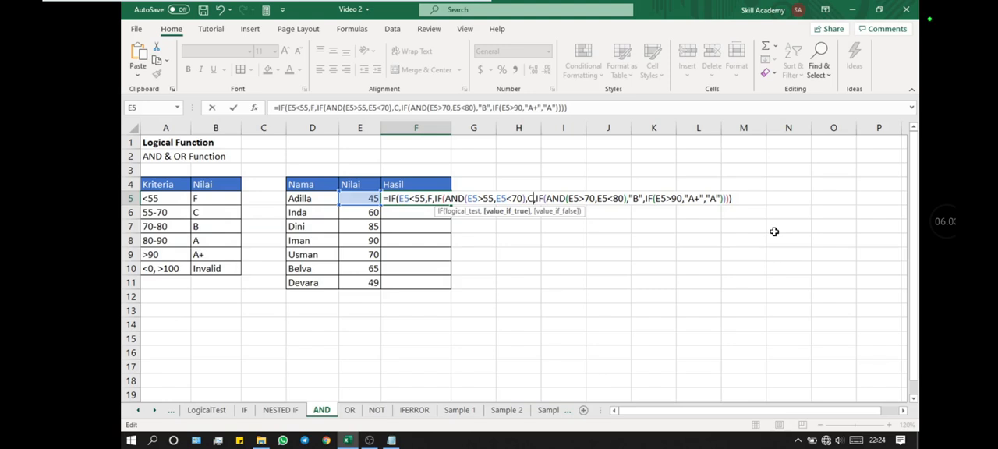
{"action": "type", "text": "\""}
{"action": "key", "text": "Left"}
{"action": "key", "text": "Left"}
{"action": "type", "text": "\""}
- Enclose the F result of the first IF in double quotation marks and commit the formula in F5
{"action": "key", "text": "Left"}
{"action": "key", "text": "Left"}
{"action": "key", "text": "Left"}
{"action": "key", "text": "Left"}
{"action": "key", "text": "Left"}
{"action": "key", "text": "Left"}
{"action": "key", "text": "Left"}
{"action": "key", "text": "Left"}
{"action": "key", "text": "Left"}
{"action": "key", "text": "Left"}
{"action": "key", "text": "Left"}
{"action": "key", "text": "Left"}
{"action": "key", "text": "Left"}
{"action": "type", "text": "\""}
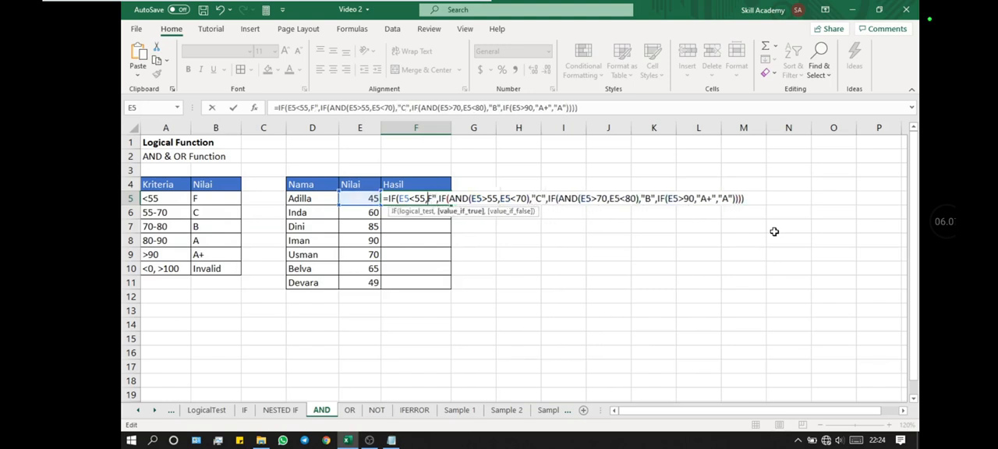
{"action": "key", "text": "Left"}
{"action": "key", "text": "Left"}
{"action": "type", "text": "\""}
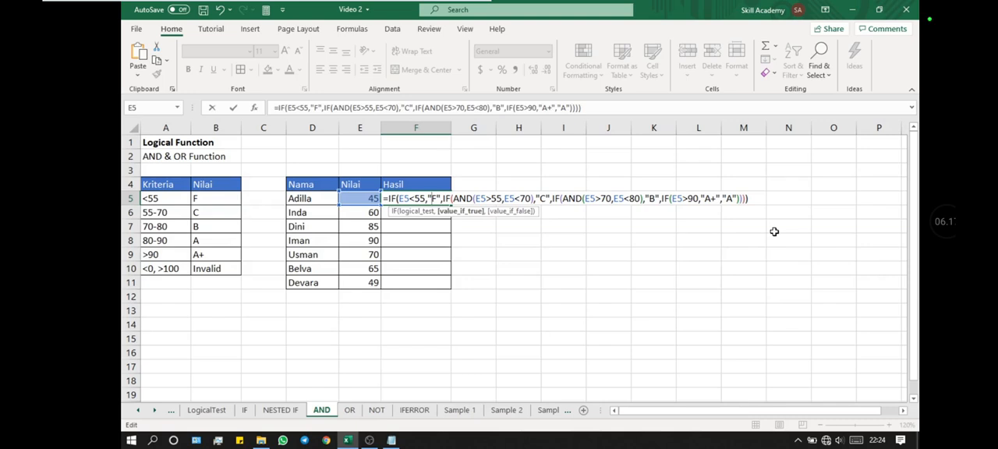
{"action": "key", "text": "Return"}
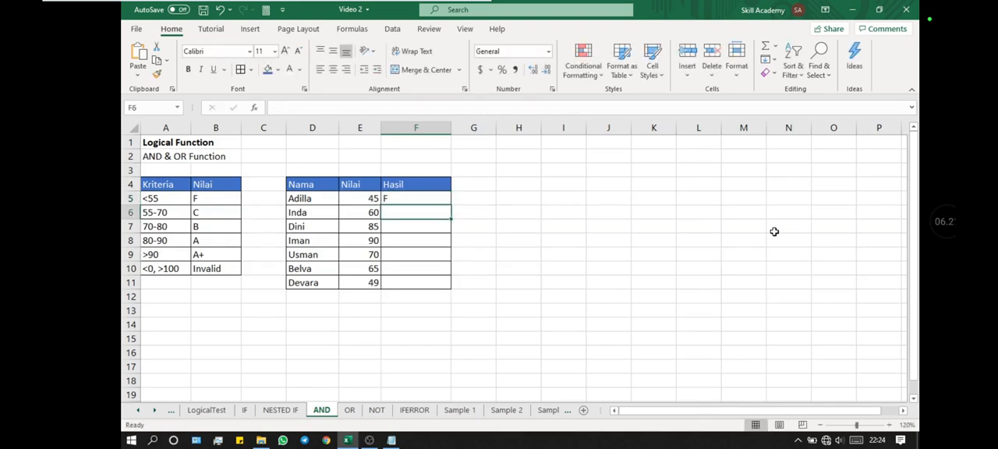
- Copy the F5 grade formula into cells F6, F7 and F8
{"action": "key", "text": "Up"}
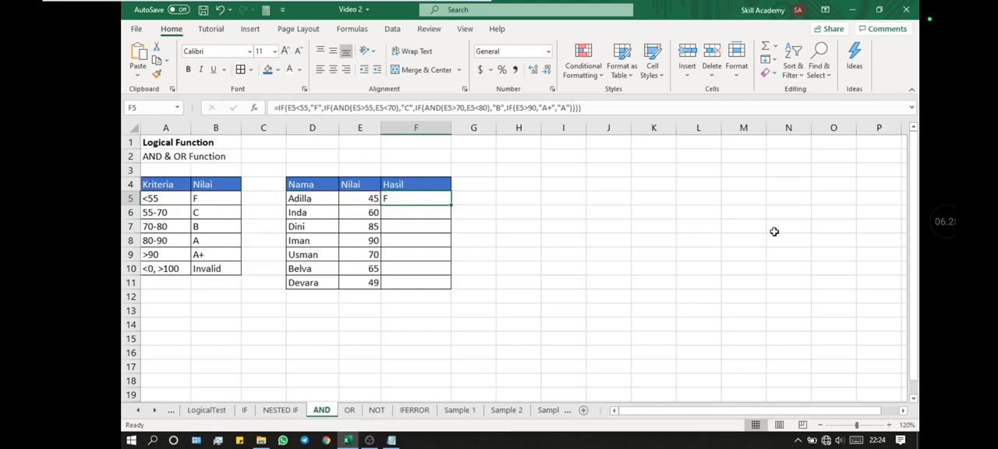
{"action": "key", "text": "ctrl+c"}
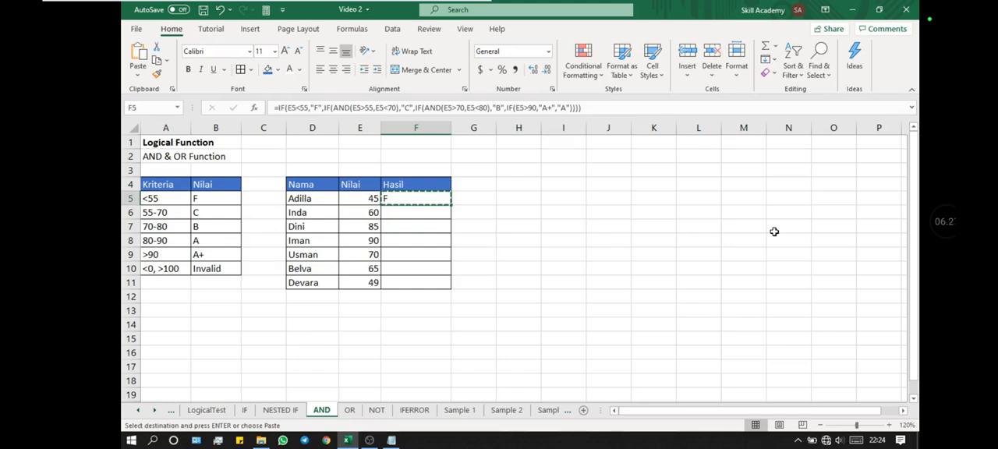
{"action": "key", "text": "Down"}
{"action": "key", "text": "ctrl+v"}
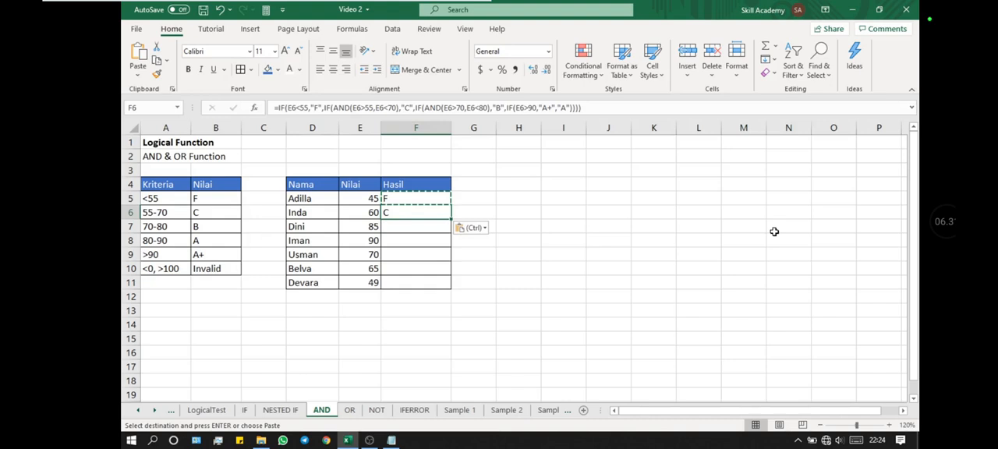
{"action": "key", "text": "Down"}
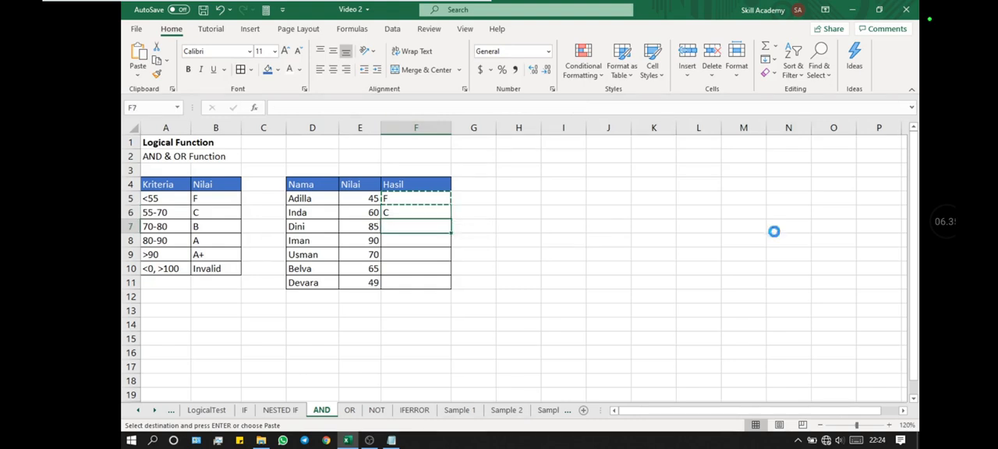
{"action": "key", "text": "ctrl+v"}
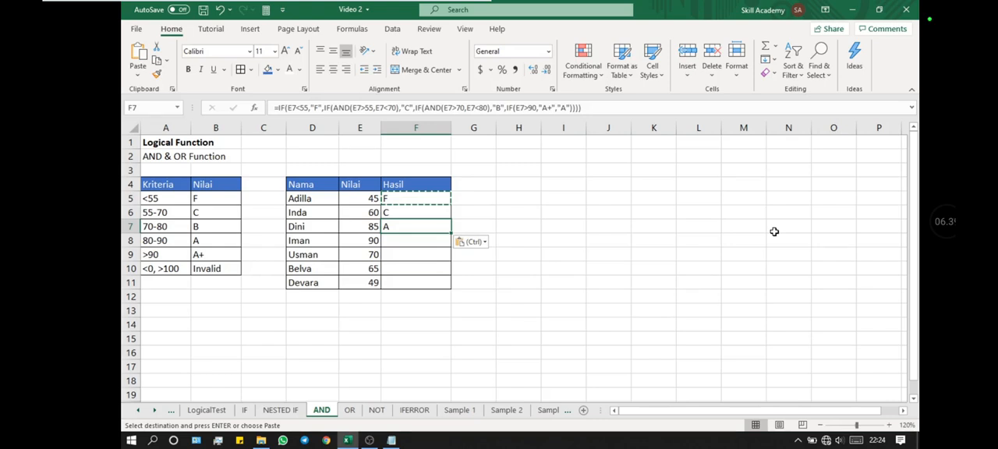
{"action": "key", "text": "Down"}
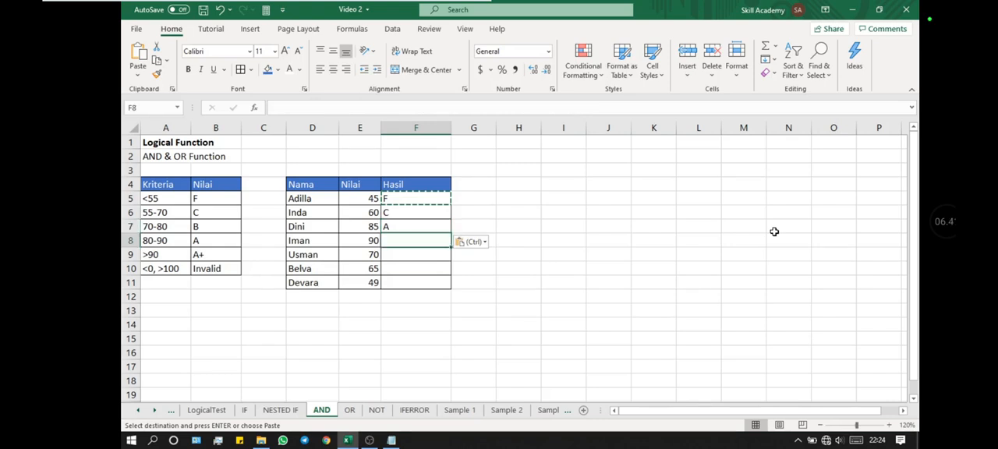
{"action": "key", "text": "ctrl+v"}
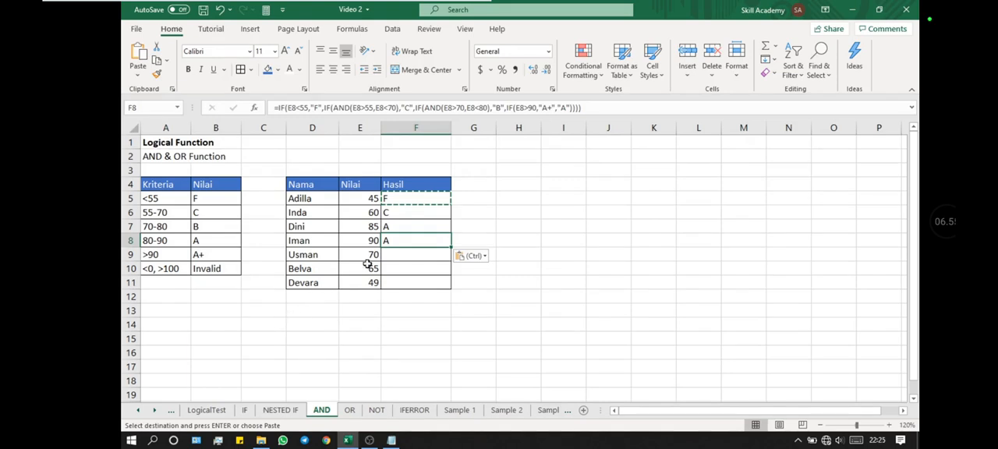
- Change the last IF test in the F8 formula to E8>=90
{"action": "double_click", "coordinate": [401, 241]}
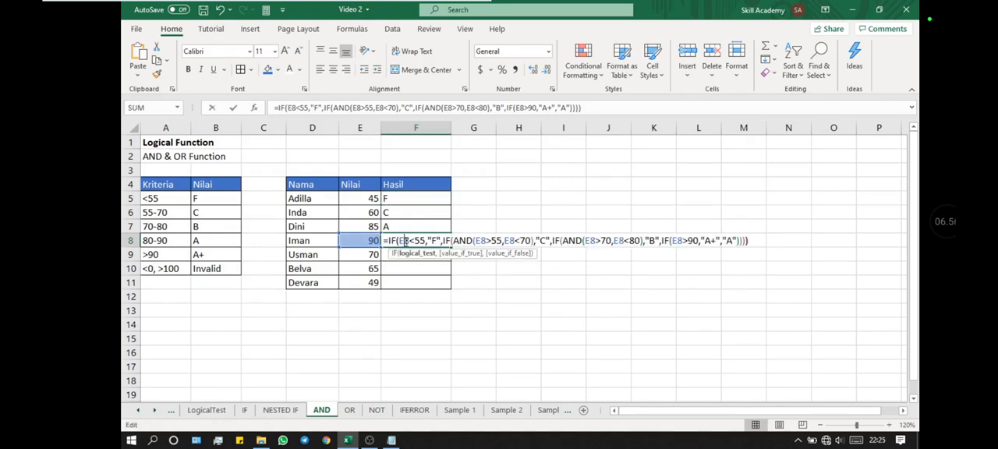
{"action": "left_click", "coordinate": [688, 240]}
{"action": "type", "text": "="}
{"action": "key", "text": "Return"}
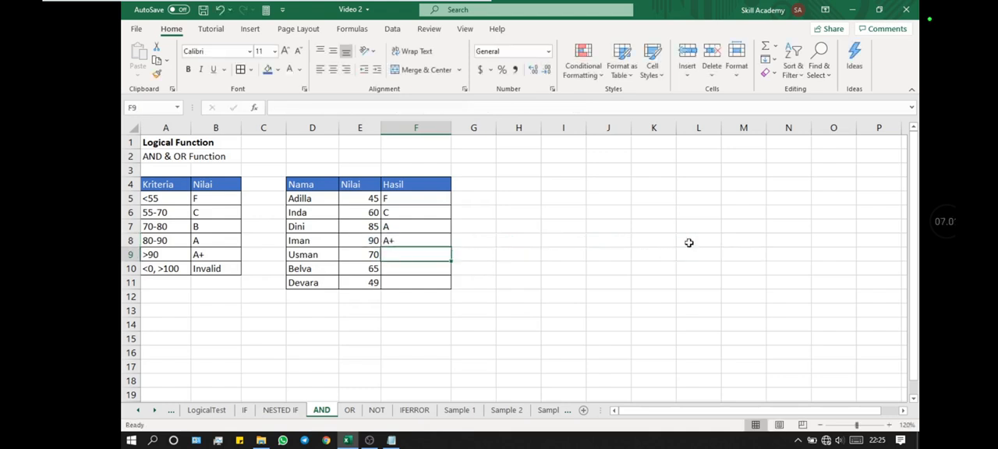
- Change the A+ criterion in cell A9 of the criteria table to >=90
{"action": "key", "text": "Left"}
{"action": "key", "text": "Left"}
{"action": "key", "text": "Left"}
{"action": "key", "text": "Left"}
{"action": "key", "text": "Left"}
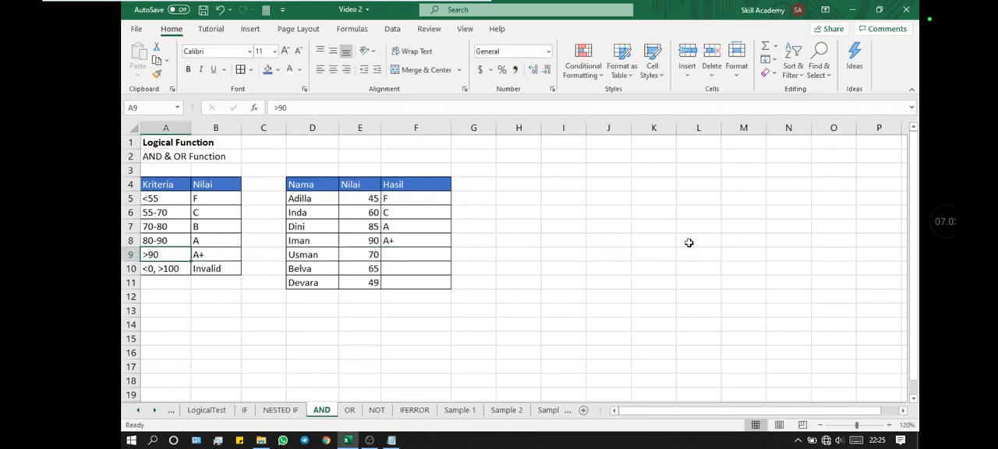
{"action": "key", "text": "F2"}
{"action": "key", "text": "Left"}
{"action": "key", "text": "Left"}
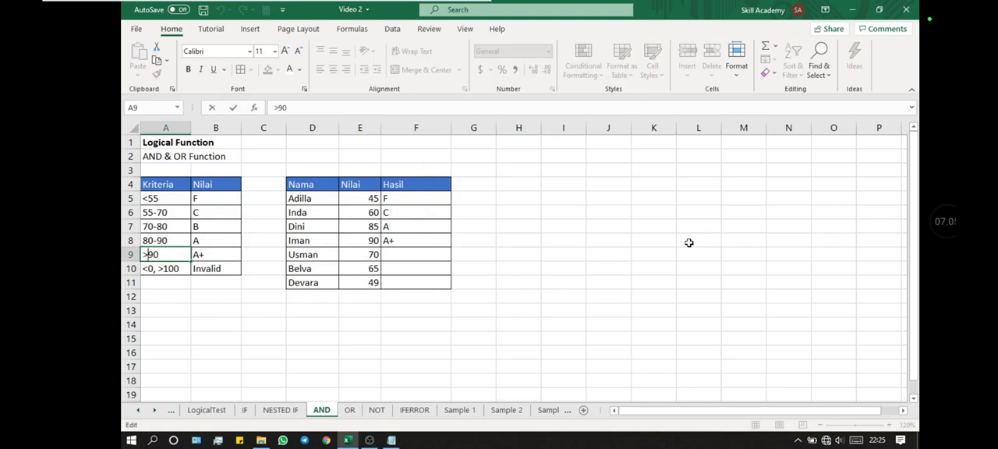
{"action": "type", "text": "="}
{"action": "key", "text": "Return"}
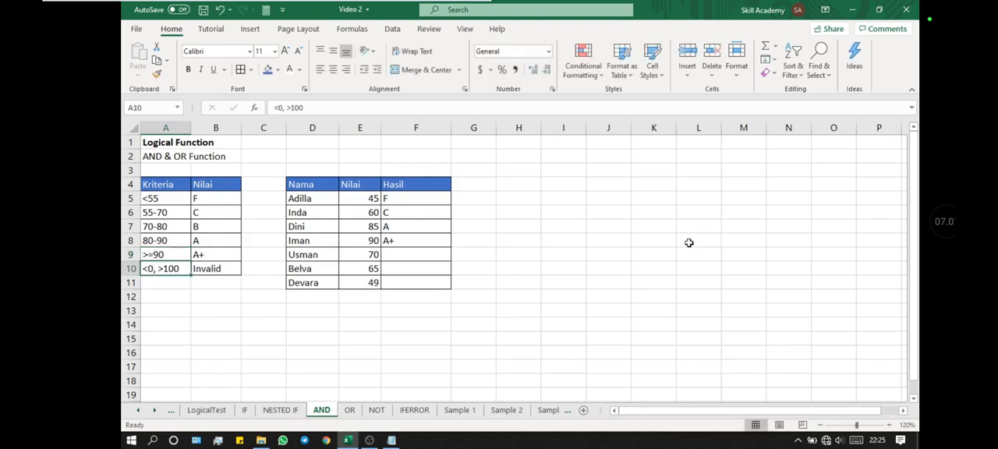
- Change the A criterion in cell A8 of the criteria table to 80-89
{"action": "key", "text": "Up"}
{"action": "key", "text": "Up"}
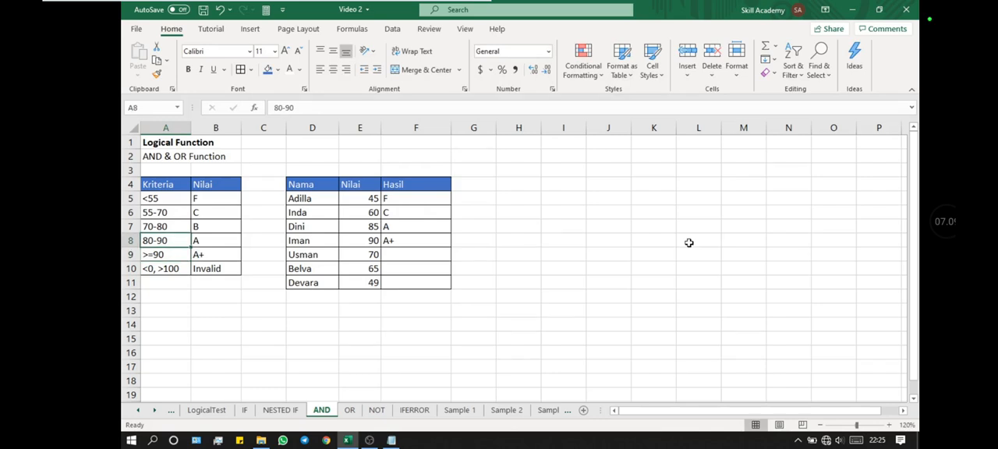
{"action": "key", "text": "F2"}
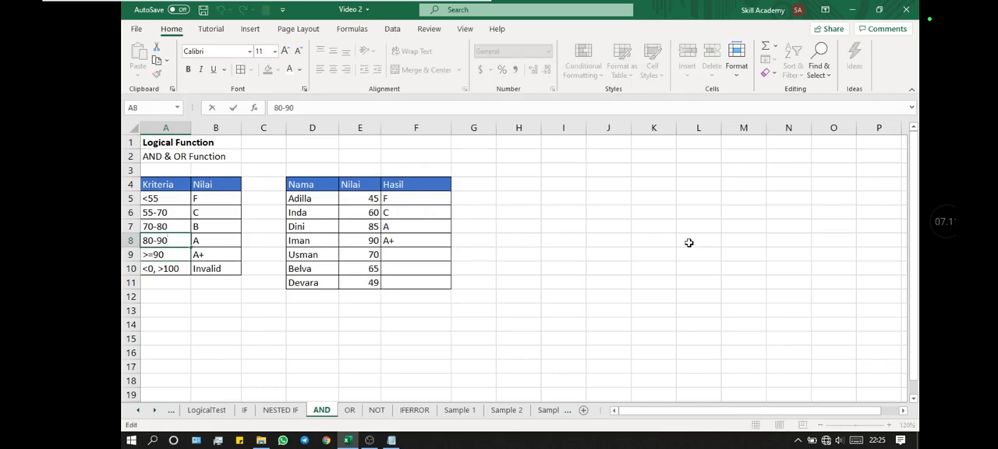
{"action": "key", "text": "BackSpace"}
{"action": "type", "text": "9"}
{"action": "key", "text": "Return"}
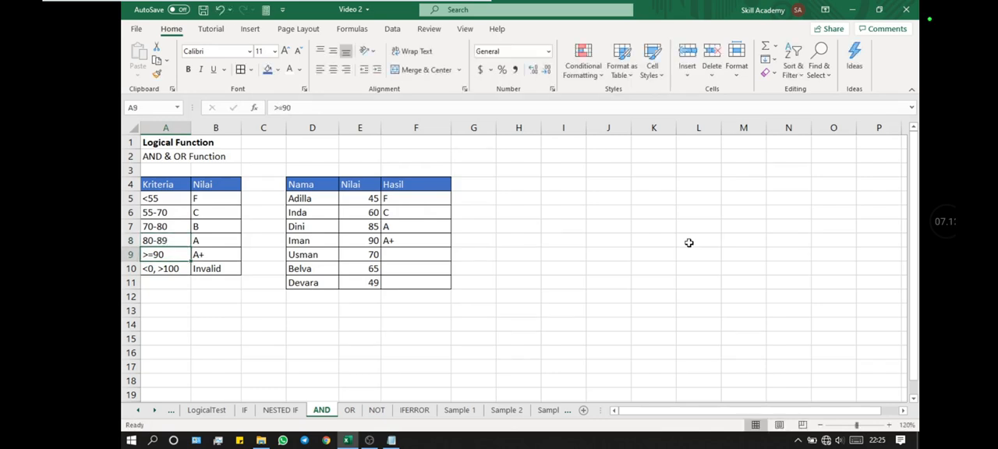
- Change the B criterion in cell A7 of the criteria table to 70-79
{"action": "key", "text": "Up"}
{"action": "key", "text": "Up"}
{"action": "key", "text": "F2"}
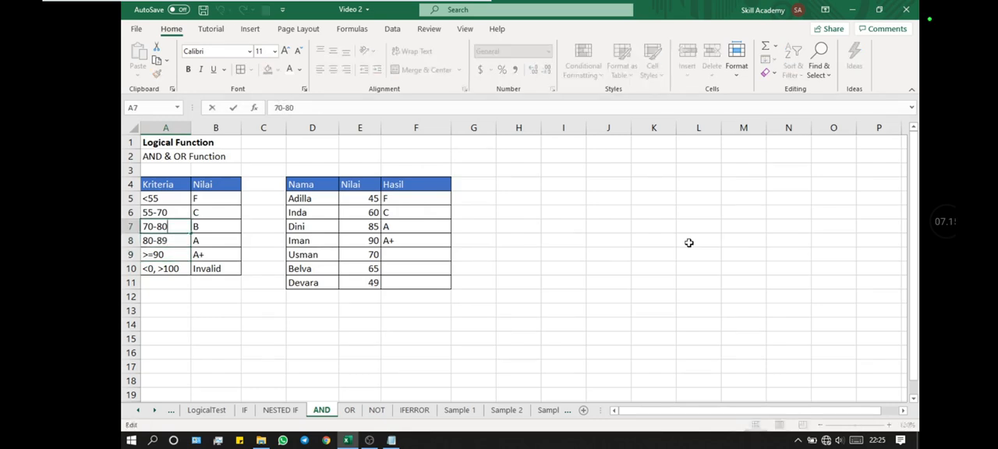
{"action": "key", "text": "BackSpace"}
{"action": "key", "text": "BackSpace"}
{"action": "type", "text": "79"}
{"action": "key", "text": "Return"}
- Change the C criterion in cell A6 of the criteria table to 55-69
{"action": "key", "text": "Up"}
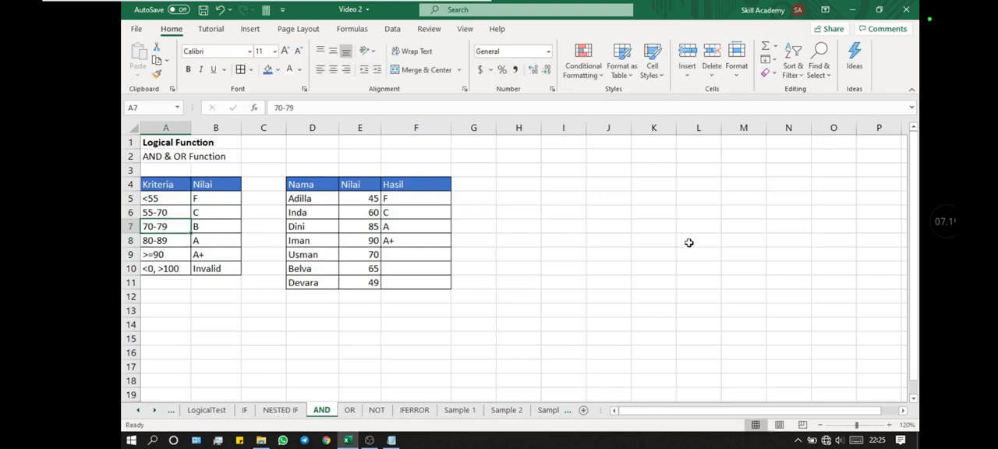
{"action": "key", "text": "Up"}
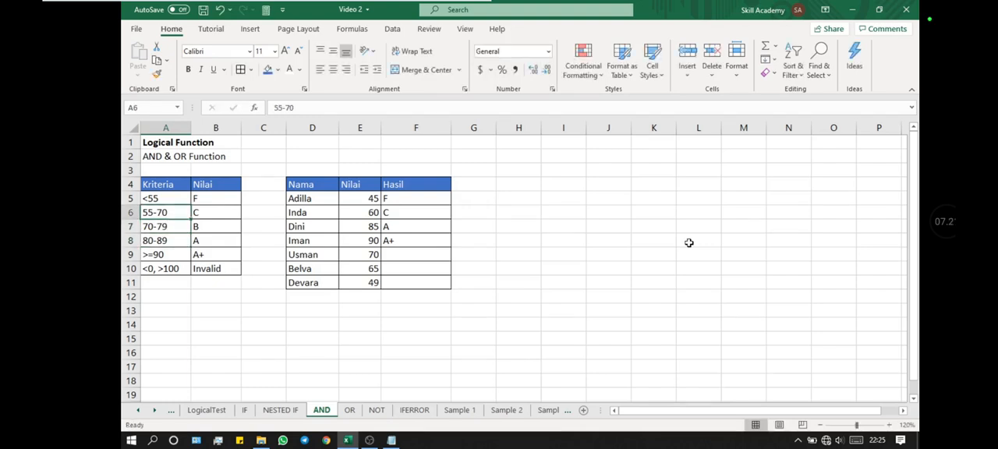
{"action": "key", "text": "F2"}
{"action": "key", "text": "BackSpace"}
{"action": "key", "text": "BackSpace"}
{"action": "type", "text": "69"}
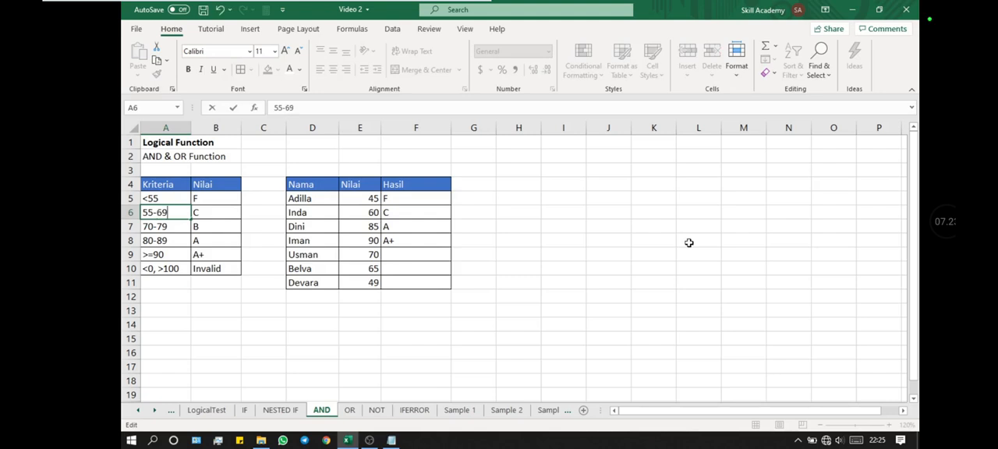
{"action": "key", "text": "Return"}
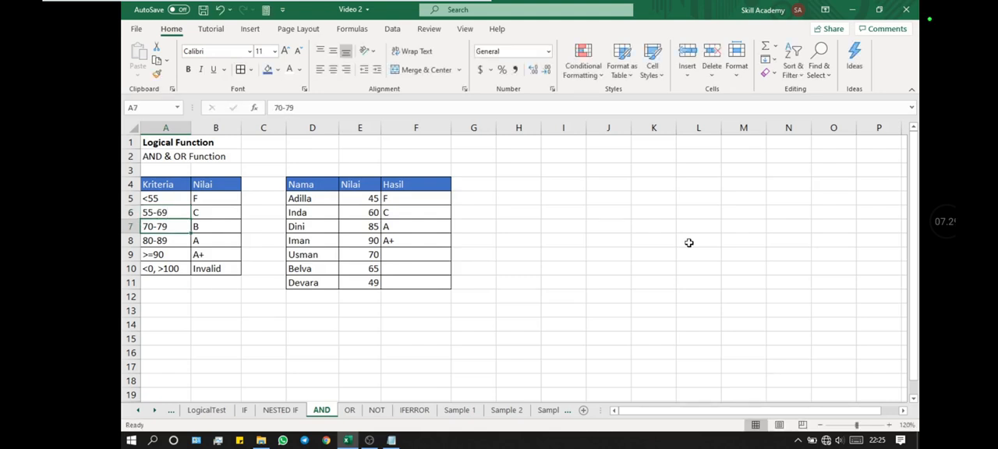
- Examine the grade formulas in cells F8 and F5 of the Hasil column
{"action": "key", "text": "Right"}
{"action": "key", "text": "Right"}
{"action": "key", "text": "Right"}
{"action": "key", "text": "Right"}
{"action": "key", "text": "Right"}
{"action": "key", "text": "Down"}
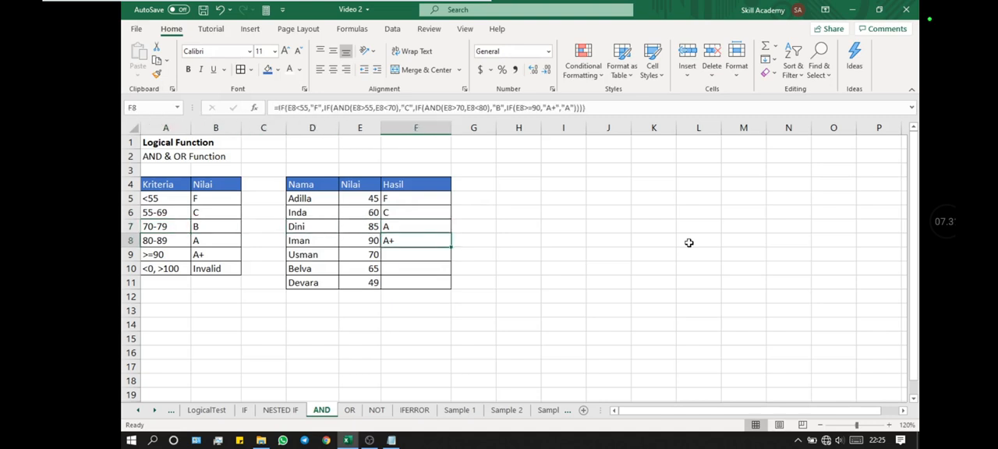
{"action": "key", "text": "Up"}
{"action": "key", "text": "Up"}
{"action": "key", "text": "Up"}
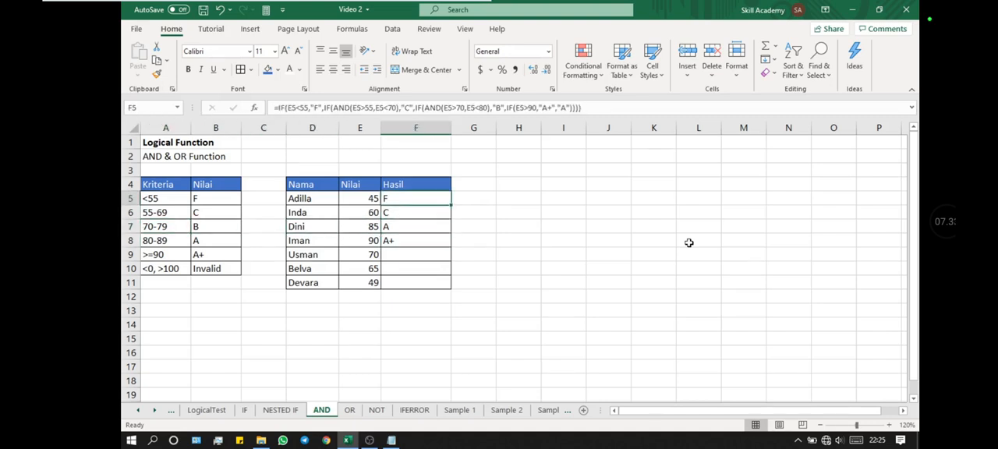
{"action": "key", "text": "F2"}
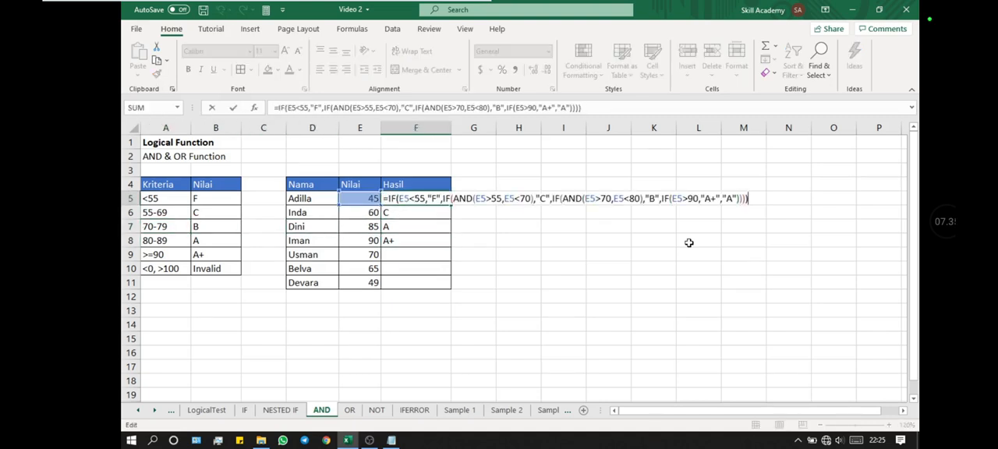
{"action": "key", "text": "Return"}
{"action": "key", "text": "Down"}
{"action": "key", "text": "Down"}
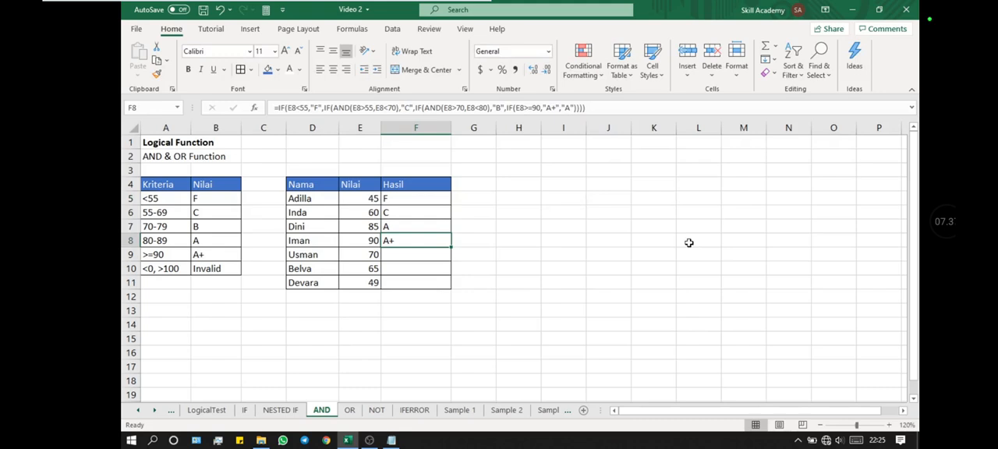
- Copy the F8 grade formula into cell F9
{"action": "key", "text": "ctrl+c"}
{"action": "key", "text": "Down"}
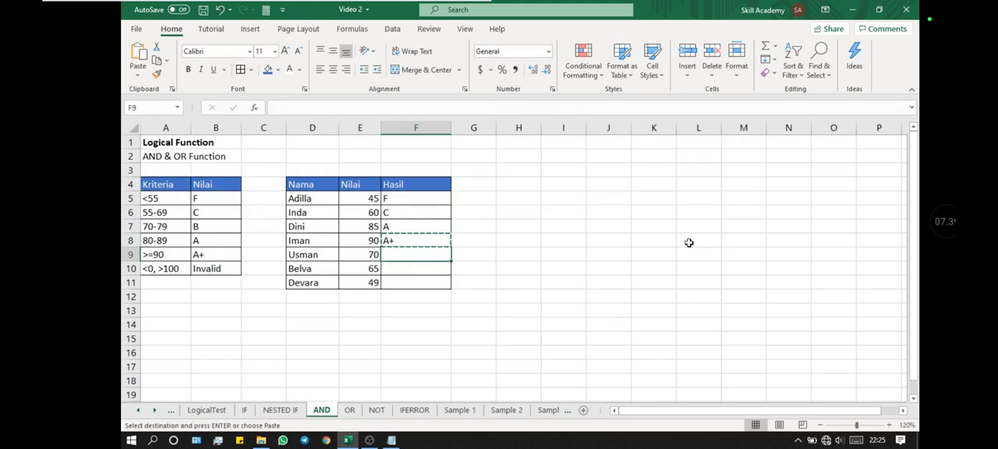
{"action": "key", "text": "ctrl+v"}
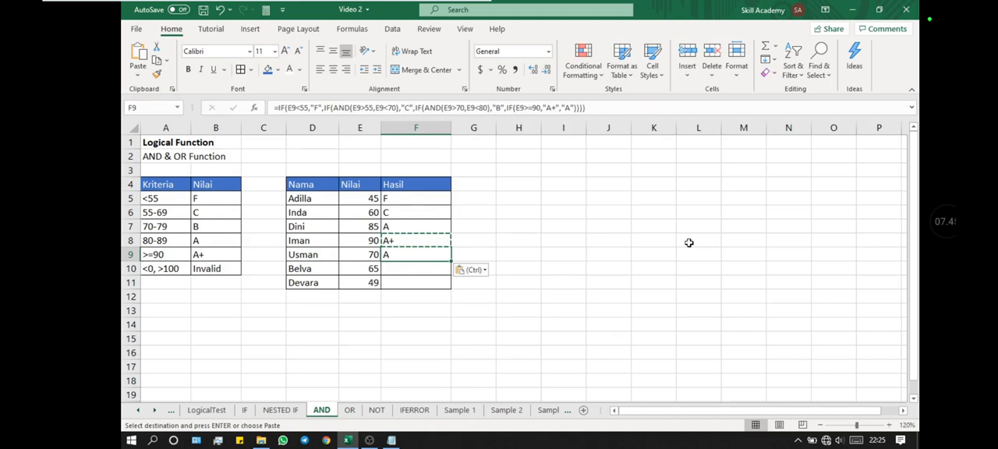
- Change the lower bound of the B test in the F9 formula to E9>=70
{"action": "double_click", "coordinate": [415, 255]}
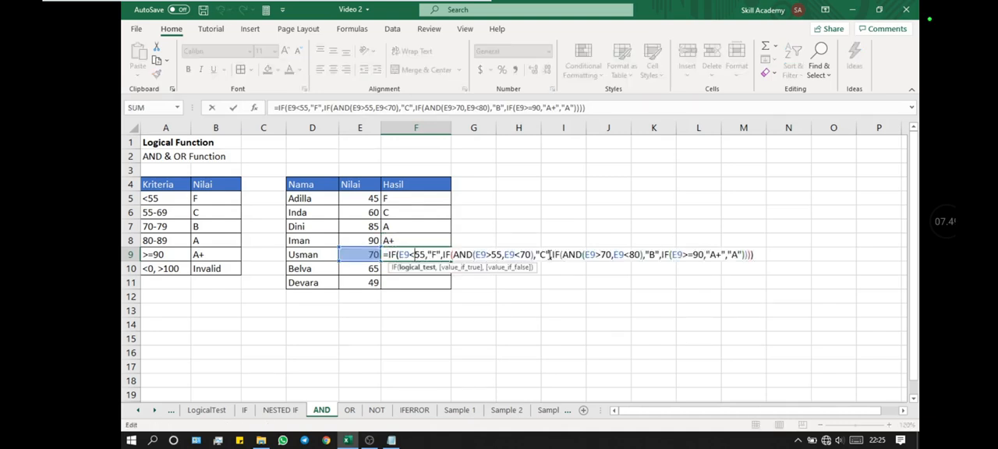
{"action": "left_click", "coordinate": [602, 255]}
{"action": "type", "text": "="}
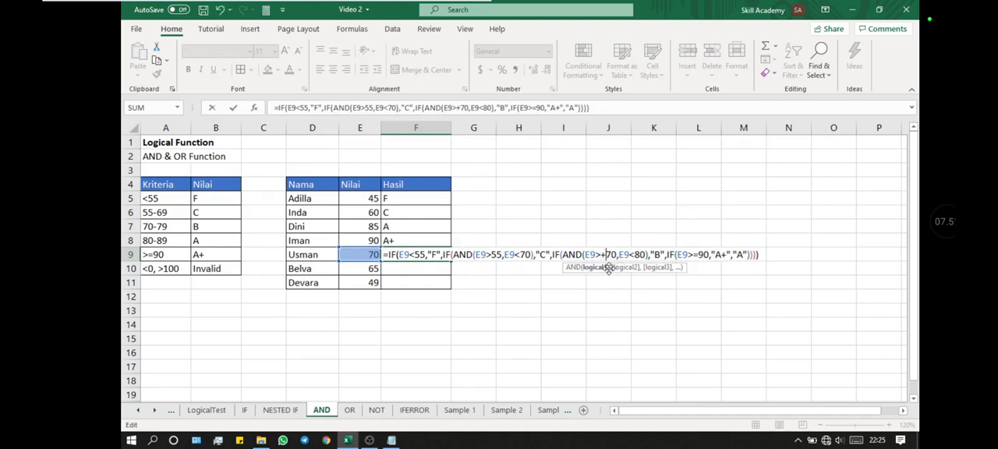
{"action": "key", "text": "ctrl+Return"}
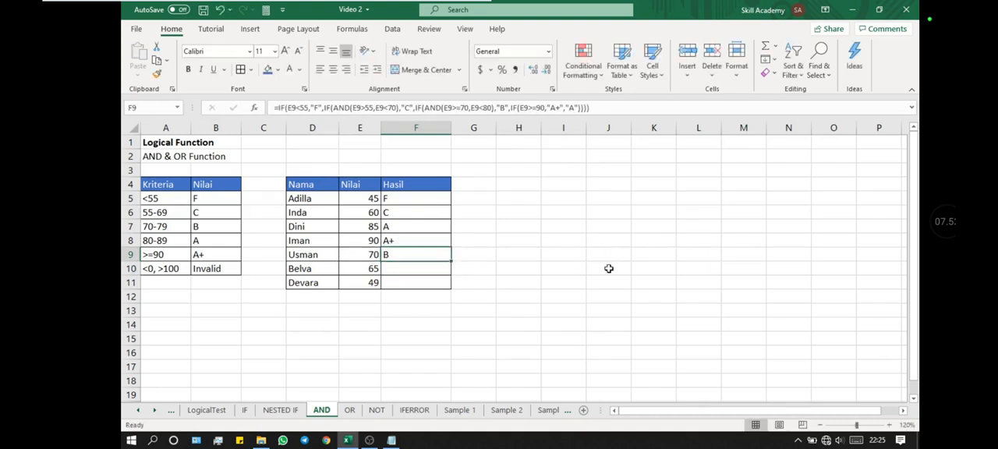
- Change the lower bound of the C test in the F9 formula to E9>=55
{"action": "key", "text": "ctrl+c"}
{"action": "key", "text": "F2"}
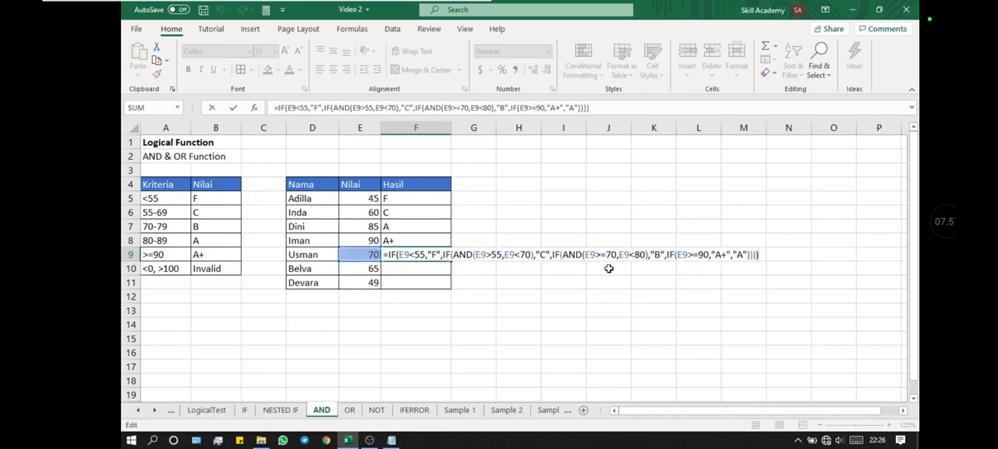
{"action": "left_click", "coordinate": [491, 254]}
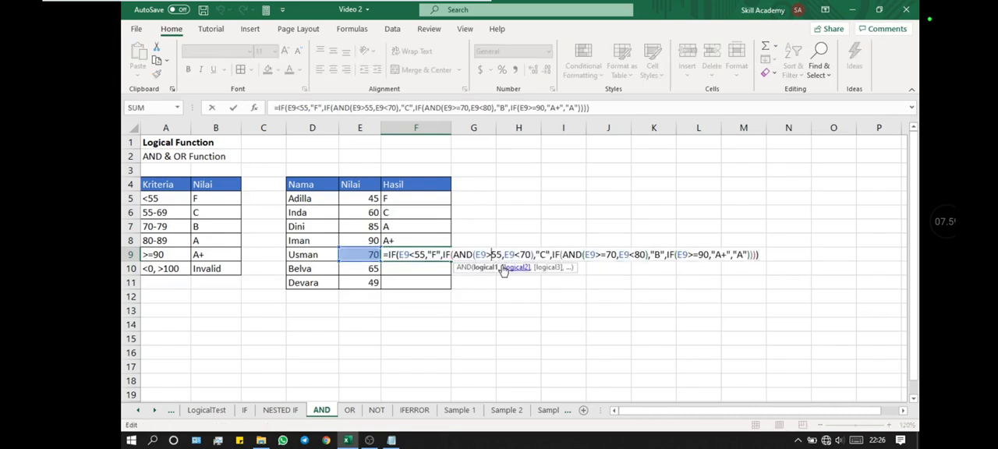
{"action": "type", "text": "="}
{"action": "key", "text": "Return"}
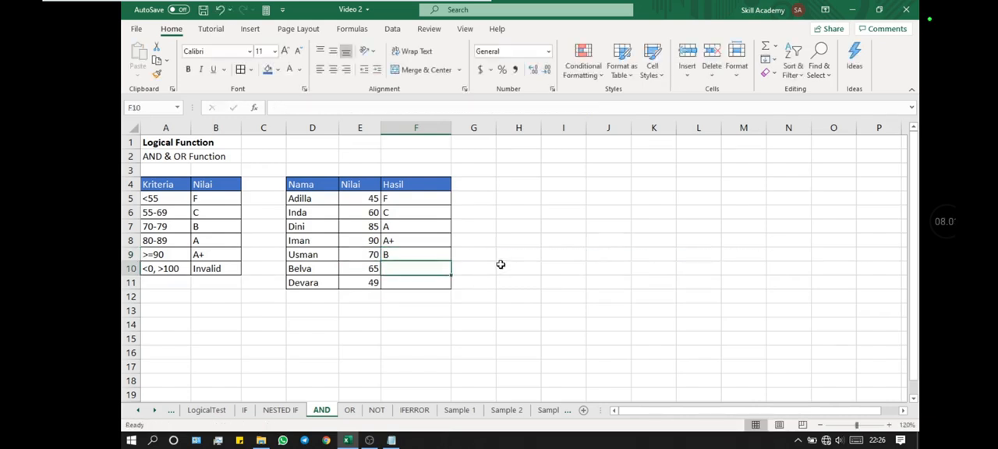
- Copy the corrected F9 formula over the existing formulas in cells F5 to F8
{"action": "left_click", "coordinate": [428, 255]}
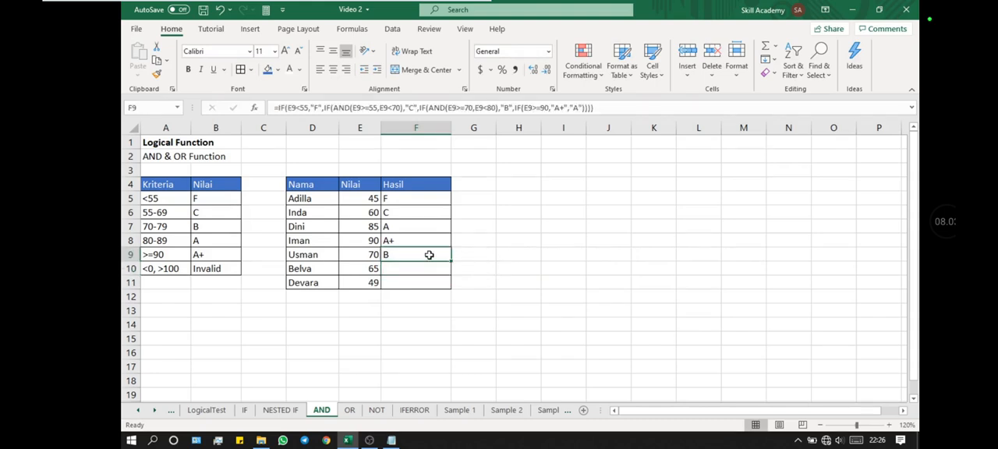
{"action": "key", "text": "ctrl+c"}
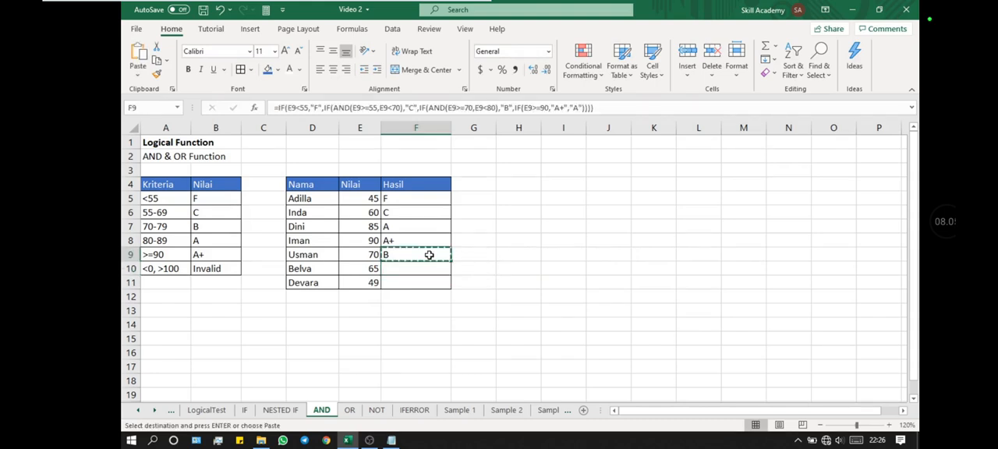
{"action": "key", "text": "Up"}
{"action": "key", "text": "Up"}
{"action": "key", "text": "Up"}
{"action": "key", "text": "Up"}
{"action": "key", "text": "shift+Down"}
{"action": "key", "text": "shift+Down"}
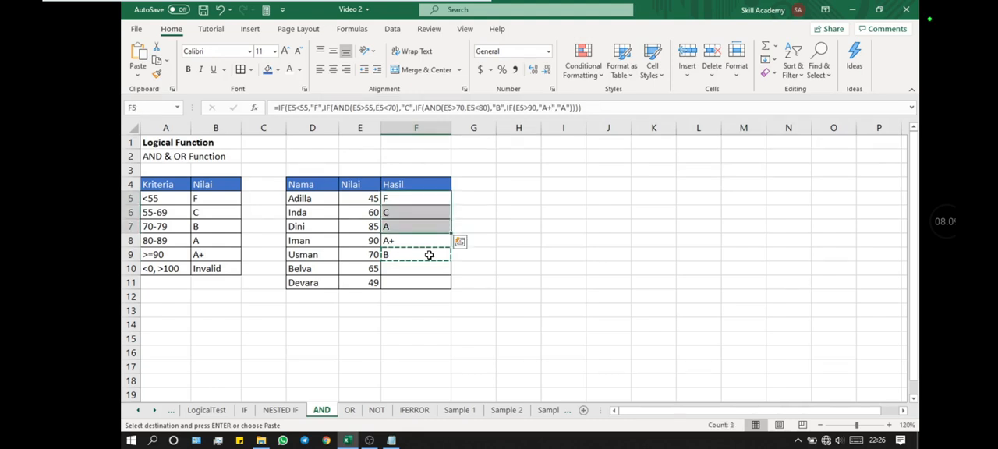
{"action": "key", "text": "shift+Down"}
{"action": "key", "text": "ctrl+v"}
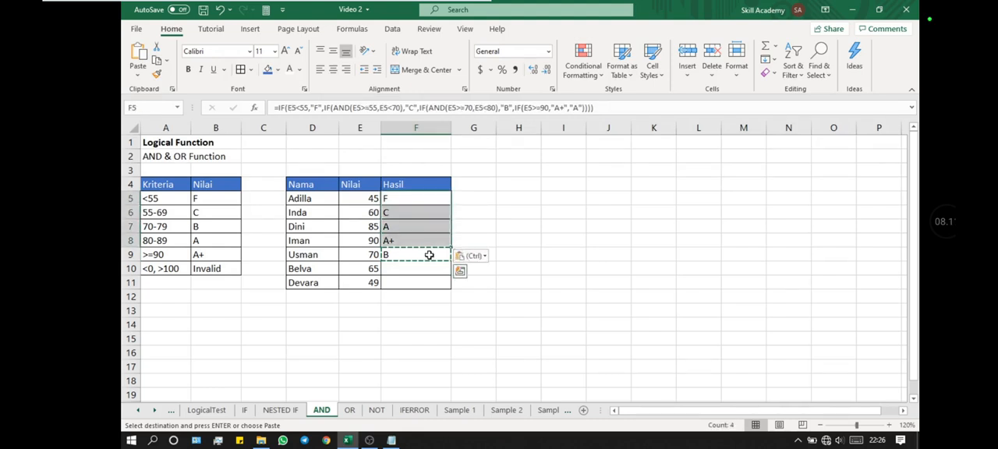
{"action": "key", "text": "Escape"}
- Check the updated grade formulas in cells F6 to F9
{"action": "left_click", "coordinate": [428, 255]}
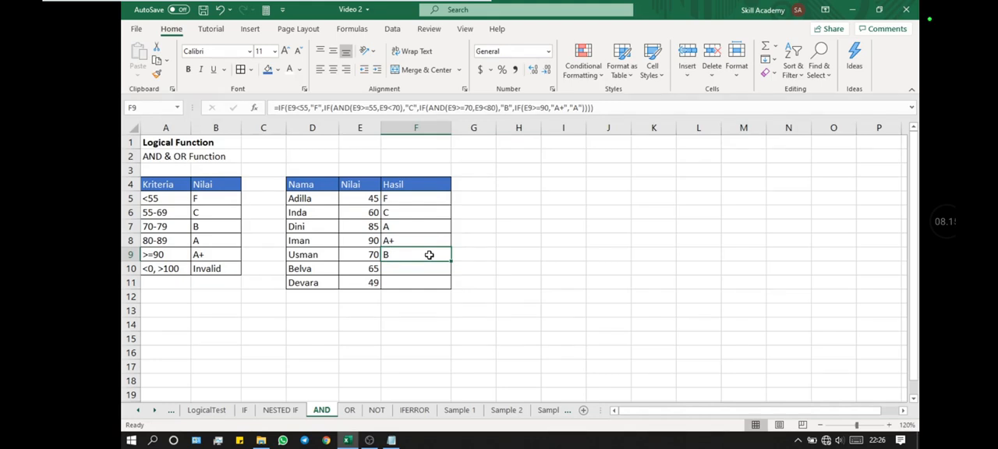
{"action": "key", "text": "Up"}
{"action": "key", "text": "Up"}
{"action": "key", "text": "Up"}
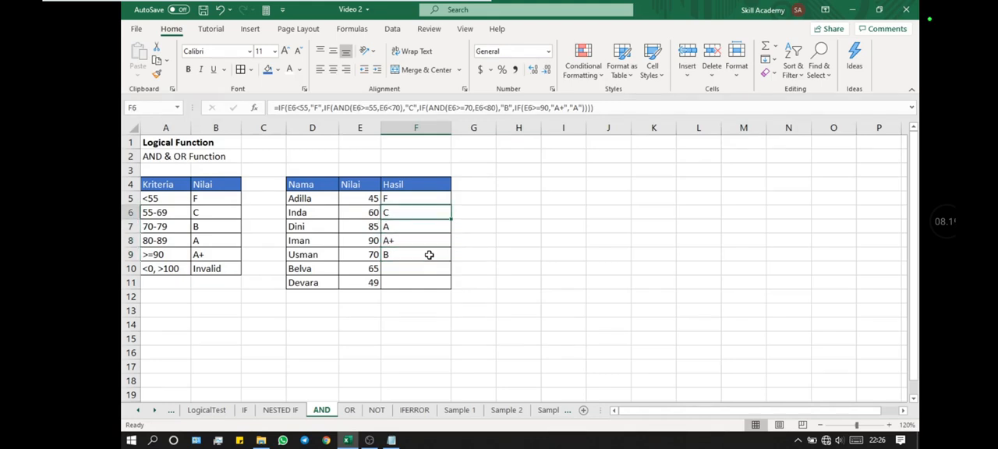
{"action": "key", "text": "Down"}
{"action": "key", "text": "Down"}
{"action": "key", "text": "Down"}
{"action": "key", "text": "Down"}
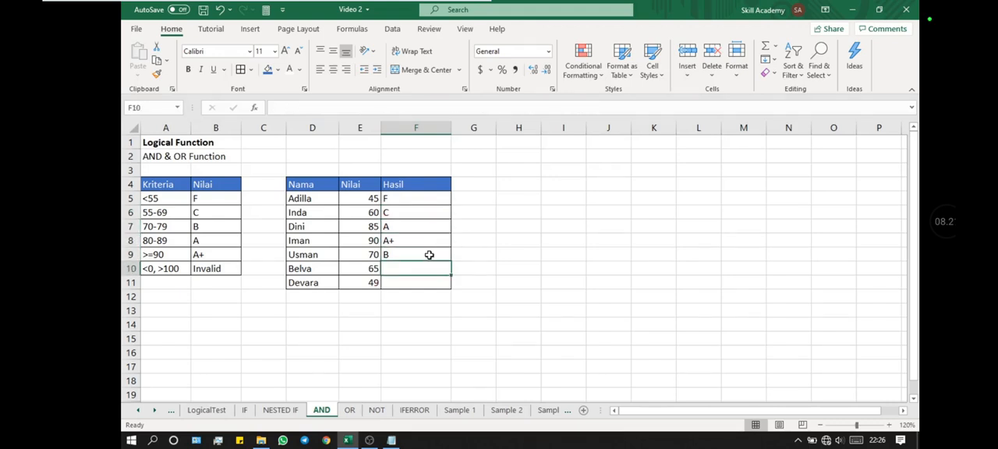
- Copy the F9 grade formula into the empty Hasil cells F10 and F11
{"action": "key", "text": "Up"}
{"action": "key", "text": "ctrl+c"}
{"action": "key", "text": "Down"}
{"action": "key", "text": "ctrl+v"}
{"action": "key", "text": "Down"}
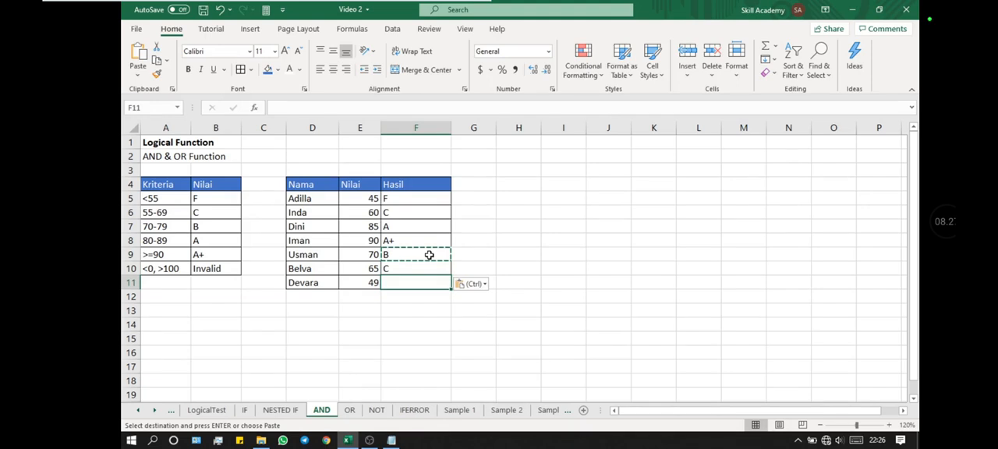
{"action": "key", "text": "ctrl+v"}
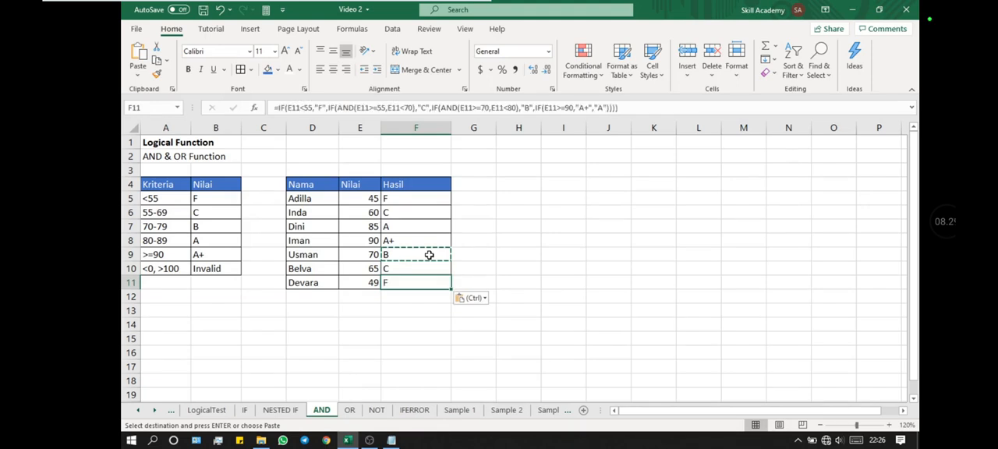